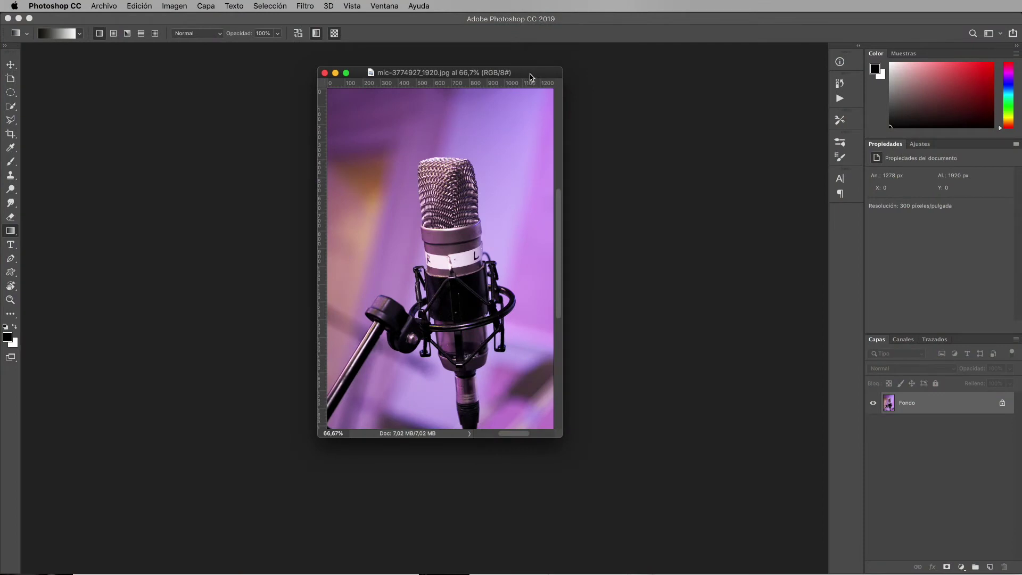
# Enlarge and reposition the microphone photo's window, then add a white layer mask to the photo layer.
pyautogui.moveTo(530, 77); pyautogui.dragTo(484, 61)
pyautogui.moveTo(516, 422); pyautogui.dragTo(691, 539)
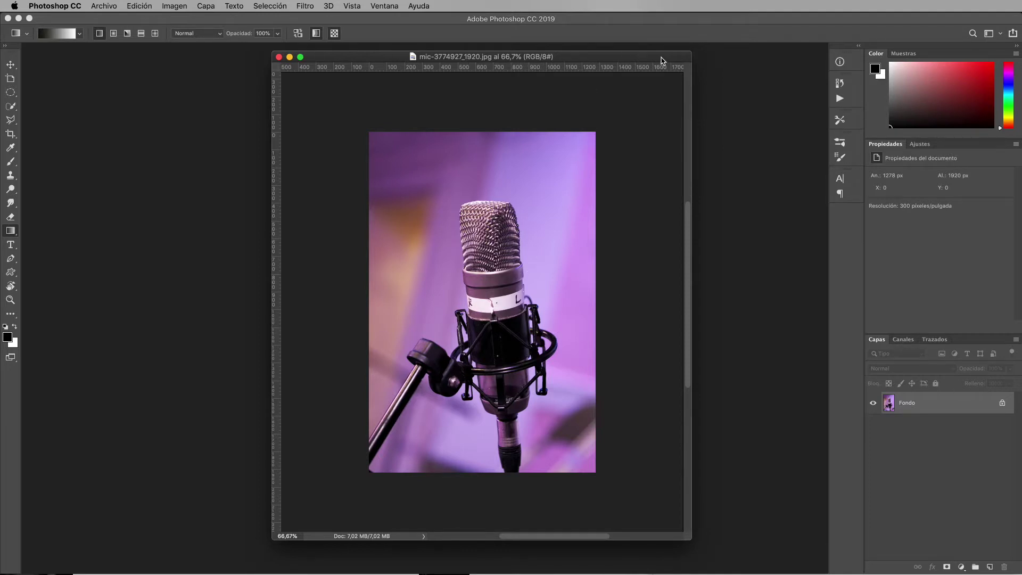
pyautogui.moveTo(653, 56); pyautogui.dragTo(643, 56)
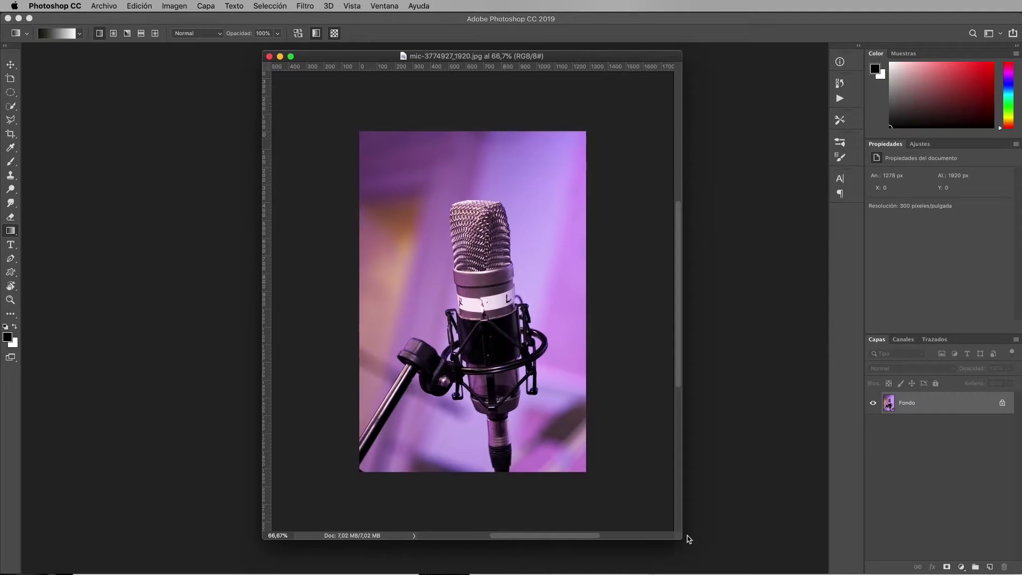
pyautogui.moveTo(679, 538); pyautogui.dragTo(675, 536)
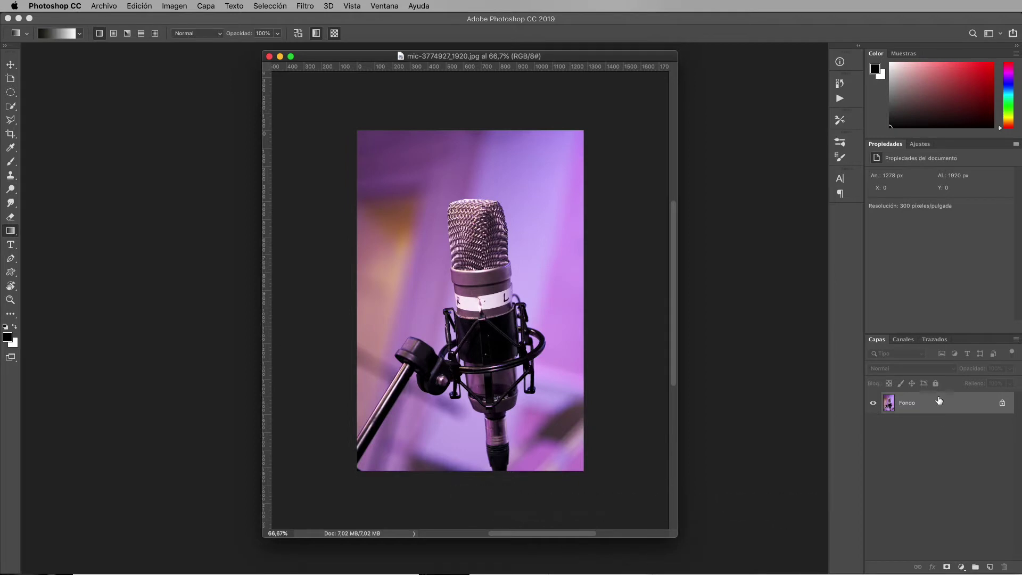
pyautogui.click(946, 567)
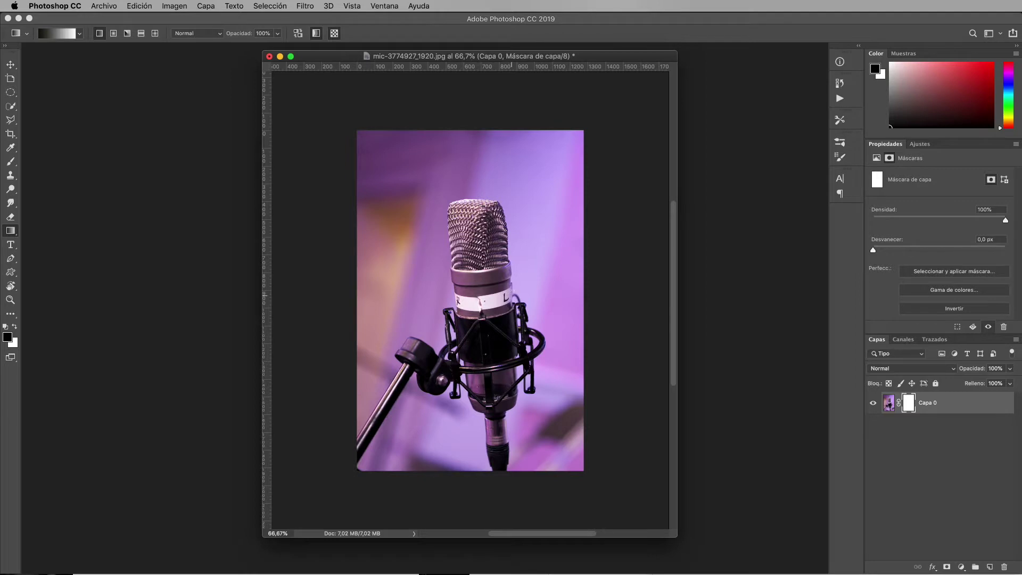
# Dock the microphone image as a tab, view it at 100%, and pick the Brush tool.
pyautogui.moveTo(624, 55); pyautogui.dragTo(622, 46)
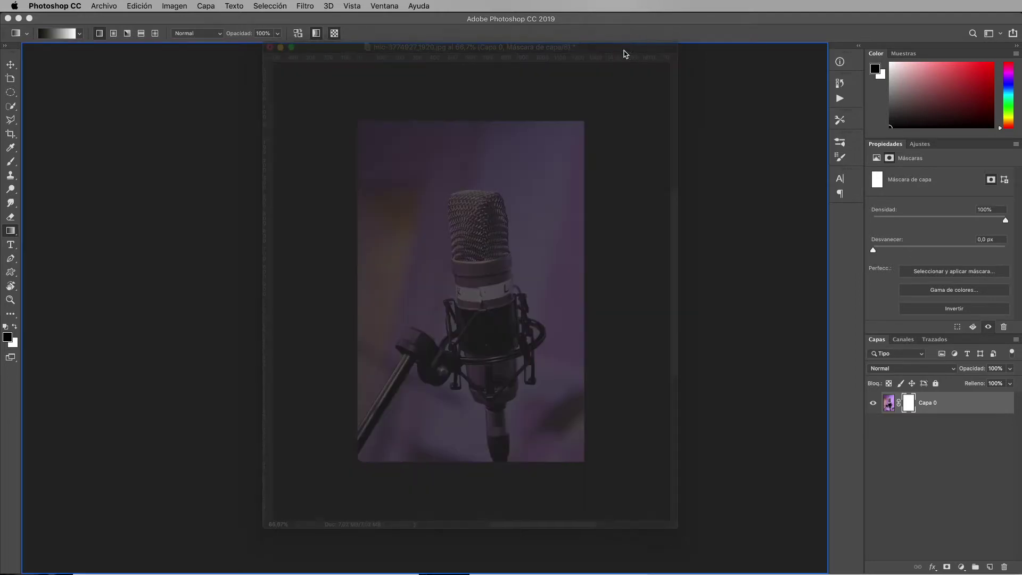
pyautogui.hotkey('ctrl', '1')
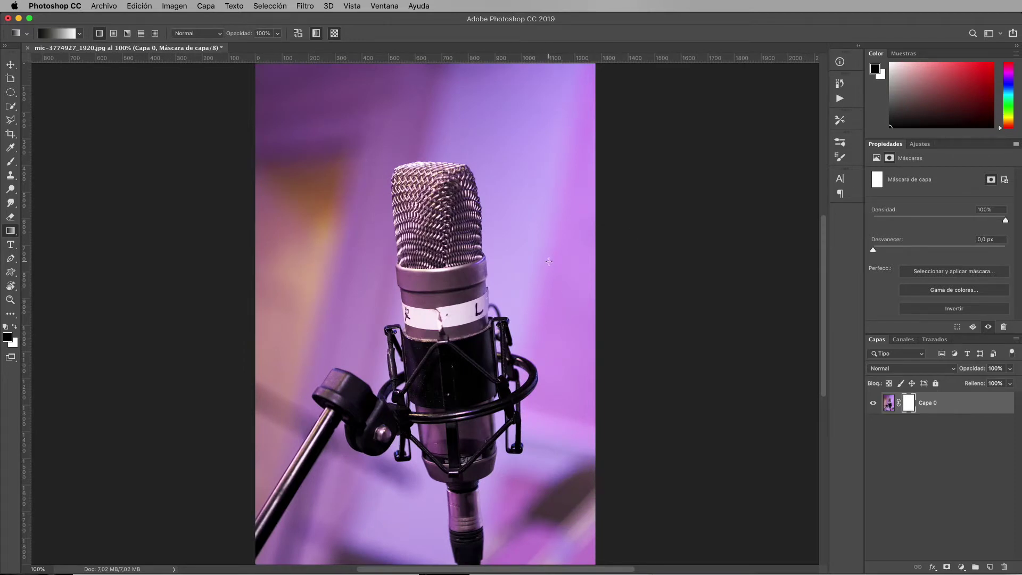
pyautogui.click(11, 166)
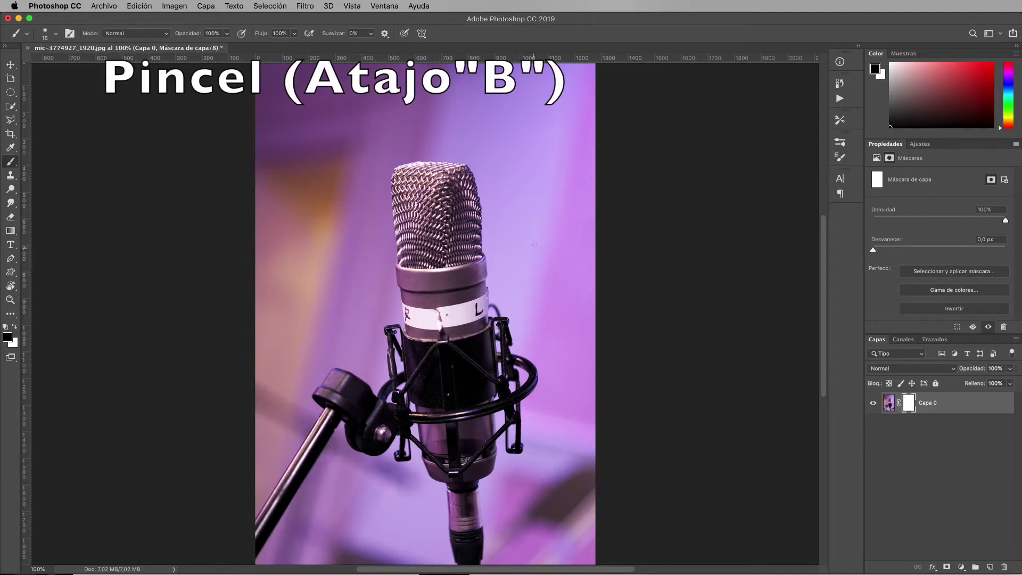
# Set the soft brush size to 191 px.
pyautogui.moveTo(538, 246); pyautogui.dragTo(579, 260)
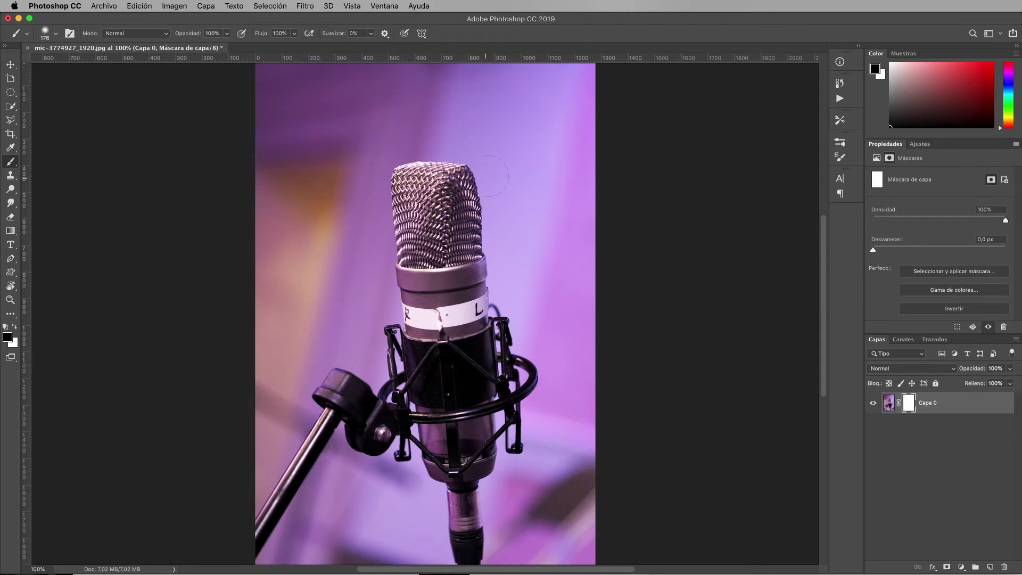
pyautogui.rightClick(501, 175)
pyautogui.moveTo(600, 200); pyautogui.dragTo(595, 201)
pyautogui.click(543, 151)
pyautogui.moveTo(528, 225); pyautogui.dragTo(548, 225)
# Paint black on the mask to hide the purple background right of and beside the microphone.
pyautogui.moveTo(572, 173)
pyautogui.mouseDown()
pyautogui.moveTo(516, 252)
pyautogui.moveTo(577, 461)
pyautogui.moveTo(582, 262)
pyautogui.moveTo(632, 354)
pyautogui.moveTo(642, 343)
pyautogui.moveTo(577, 169)
pyautogui.moveTo(510, 260)
pyautogui.moveTo(526, 231)
pyautogui.moveTo(506, 224)
pyautogui.moveTo(274, 247)
pyautogui.moveTo(484, 137)
pyautogui.moveTo(303, 213)
pyautogui.moveTo(497, 159)
pyautogui.moveTo(319, 213)
pyautogui.moveTo(521, 196)
pyautogui.moveTo(410, 216)
pyautogui.mouseUp()
pyautogui.moveTo(608, 230); pyautogui.dragTo(645, 193)
pyautogui.moveTo(457, 213)
pyautogui.mouseDown()
pyautogui.moveTo(441, 250)
pyautogui.moveTo(436, 325)
pyautogui.moveTo(447, 367)
pyautogui.moveTo(436, 410)
pyautogui.moveTo(404, 362)
pyautogui.moveTo(382, 371)
pyautogui.mouseUp()
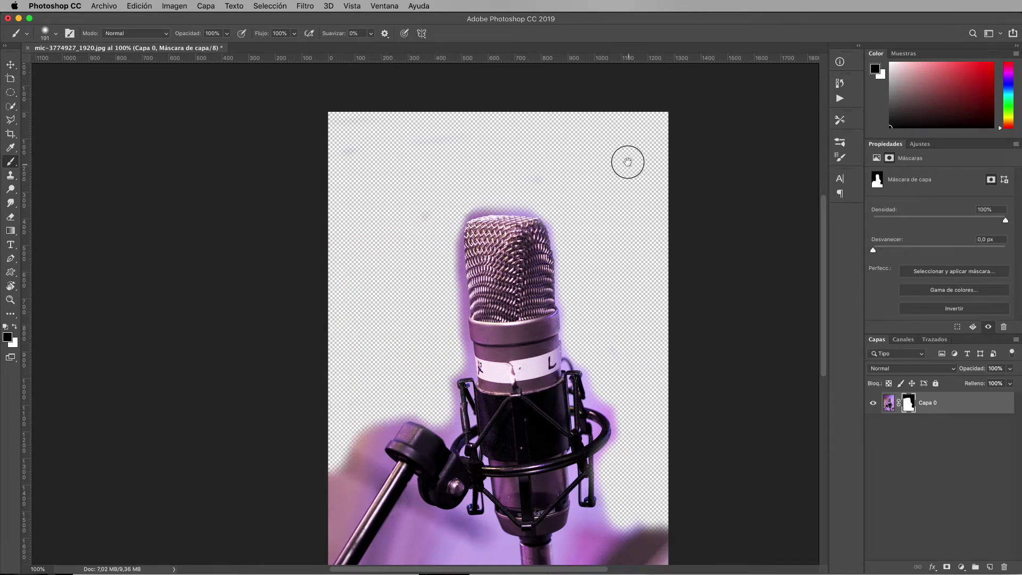
# Paint out the remaining purple in the lower areas and around the stand pole.
pyautogui.scroll(-5, 627, 159)
pyautogui.moveTo(636, 368)
pyautogui.mouseDown()
pyautogui.moveTo(588, 396)
pyautogui.moveTo(620, 479)
pyautogui.moveTo(684, 490)
pyautogui.mouseUp()
pyautogui.moveTo(463, 359)
pyautogui.mouseDown()
pyautogui.moveTo(479, 372)
pyautogui.moveTo(425, 367)
pyautogui.moveTo(372, 447)
pyautogui.moveTo(469, 452)
pyautogui.mouseUp()
pyautogui.moveTo(384, 266); pyautogui.dragTo(346, 389)
pyautogui.moveTo(431, 373); pyautogui.dragTo(405, 468)
pyautogui.moveTo(405, 468); pyautogui.dragTo(417, 353)
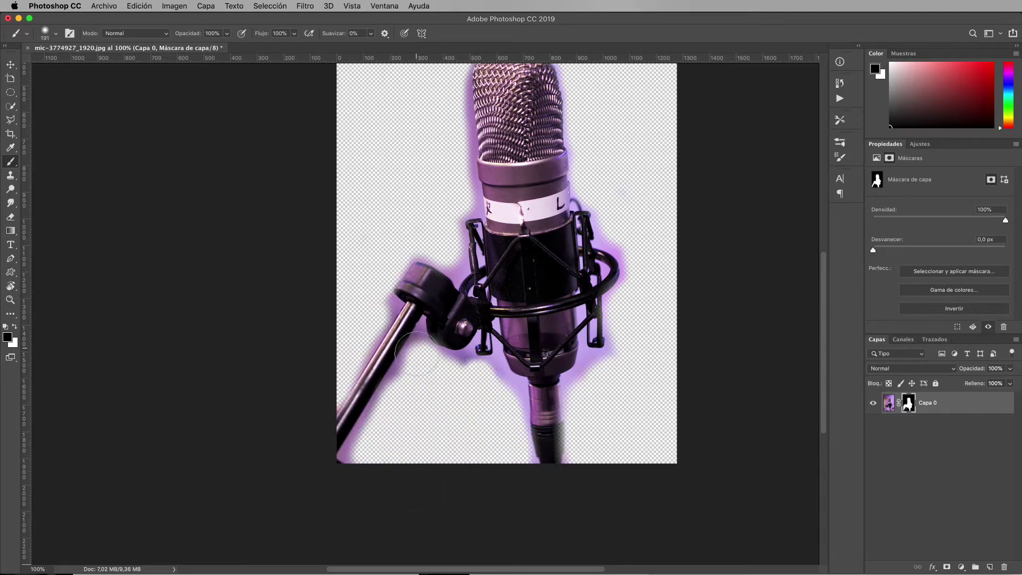
pyautogui.moveTo(362, 315)
pyautogui.mouseDown()
pyautogui.moveTo(367, 404)
pyautogui.moveTo(344, 458)
pyautogui.mouseUp()
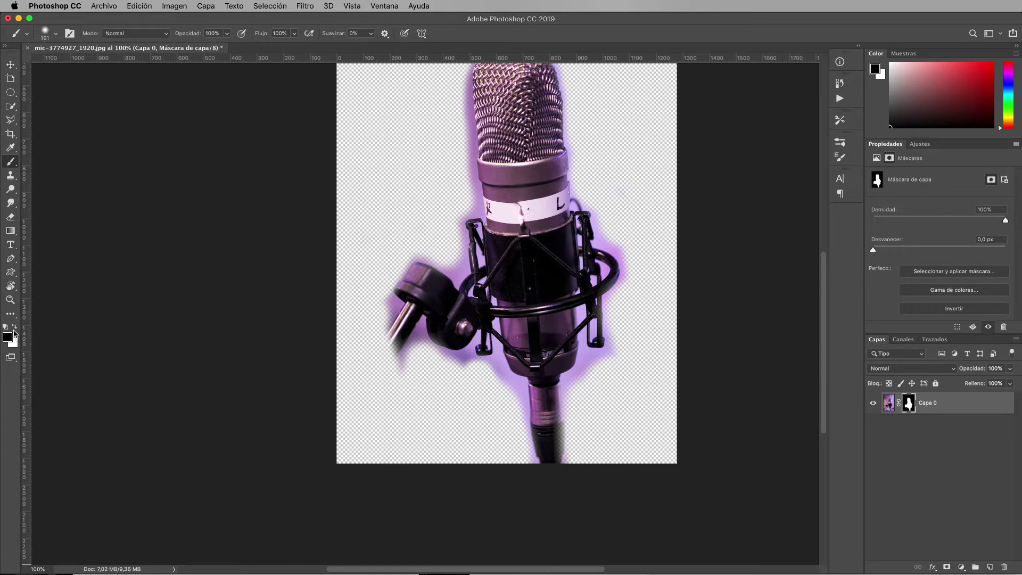
# Paint white on the mask to restore the hidden mic stand arm, then switch back to black.
pyautogui.click(15, 328)
pyautogui.click(14, 328)
pyautogui.click(15, 328)
pyautogui.click(15, 328)
pyautogui.press('x')
pyautogui.moveTo(398, 336); pyautogui.dragTo(382, 350)
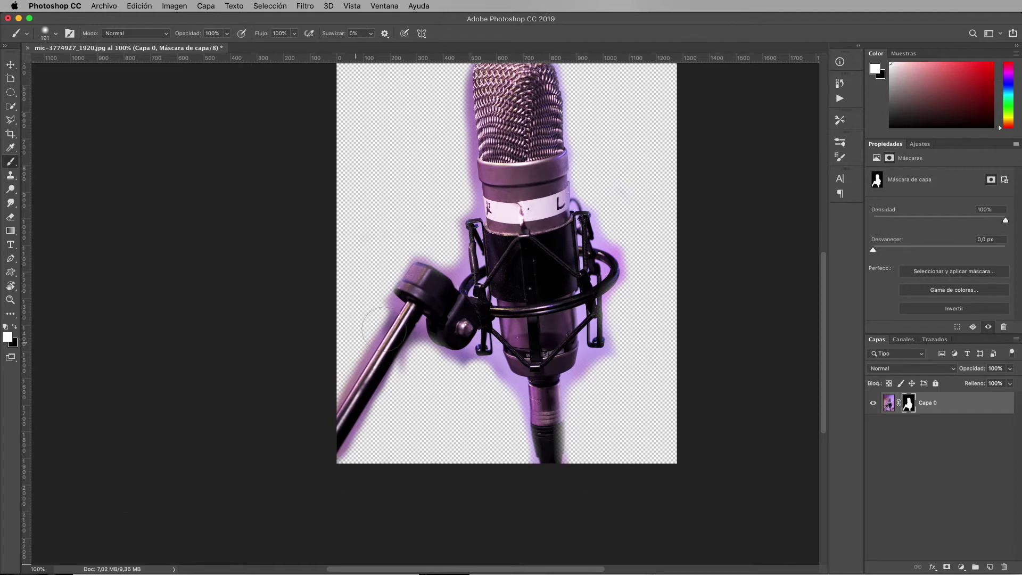
pyautogui.press('x')
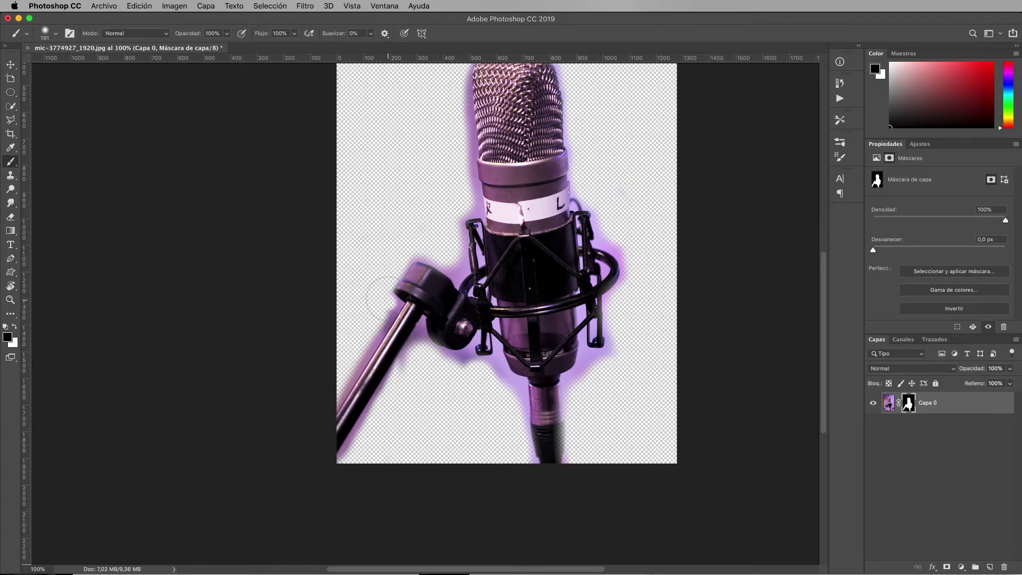
# Clean up the purple fringe along the stand's edges, alternating black and white.
pyautogui.moveTo(392, 301); pyautogui.dragTo(368, 332)
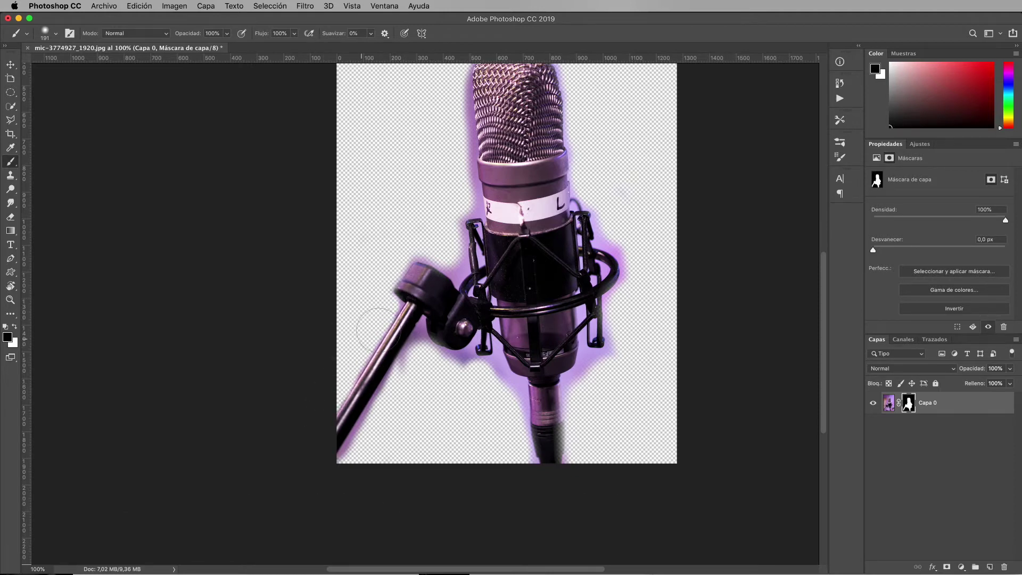
pyautogui.moveTo(399, 376); pyautogui.dragTo(343, 462)
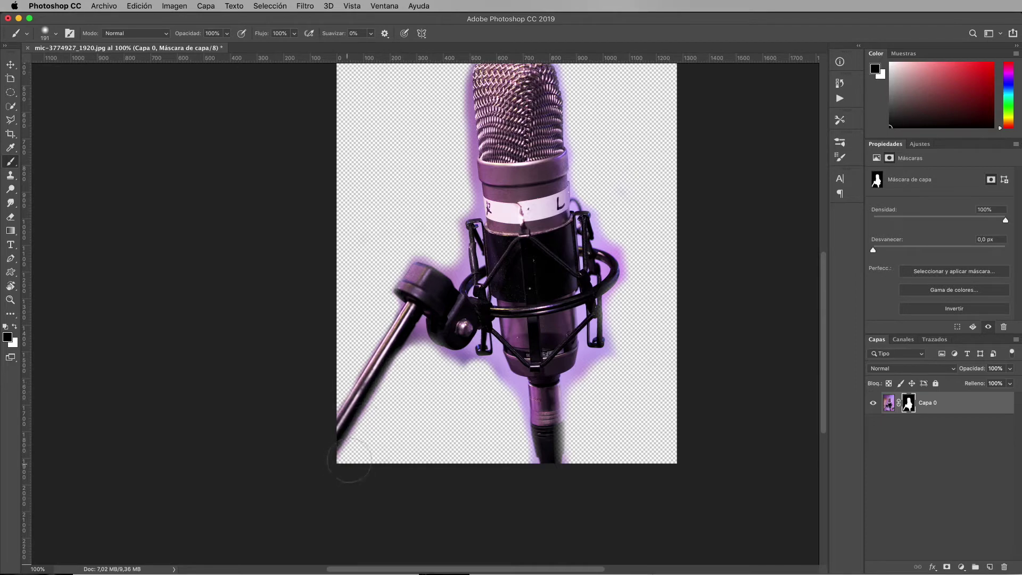
pyautogui.press('x')
pyautogui.moveTo(388, 357); pyautogui.dragTo(333, 455)
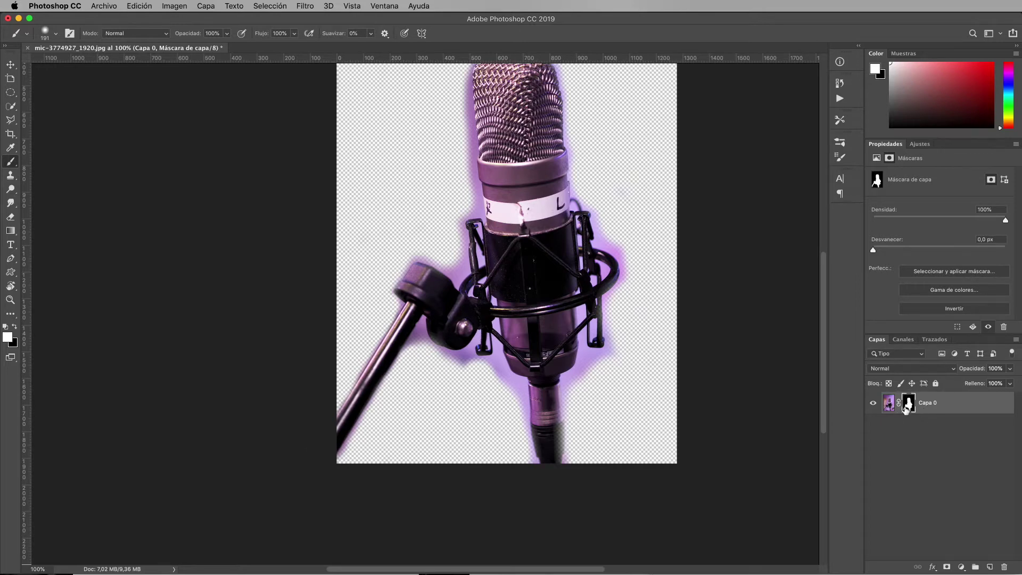
pyautogui.moveTo(653, 270); pyautogui.dragTo(638, 339)
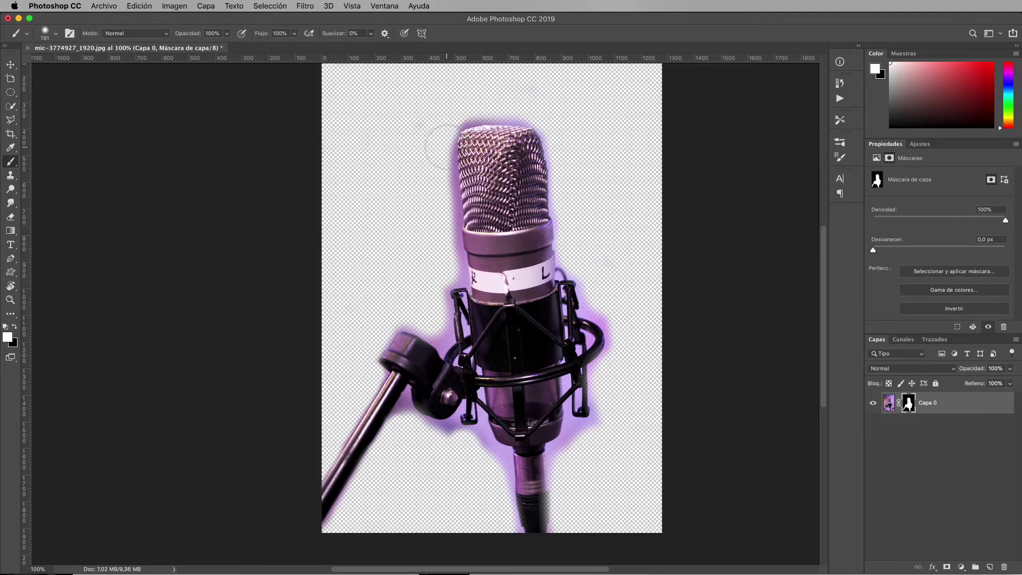
# Add a dark-grey-filled layer Capa 1 beneath Capa 0, then target Capa 0's mask.
pyautogui.press('x')
pyautogui.click(989, 567)
pyautogui.moveTo(953, 404); pyautogui.dragTo(963, 434)
pyautogui.moveTo(890, 114); pyautogui.dragTo(880, 112)
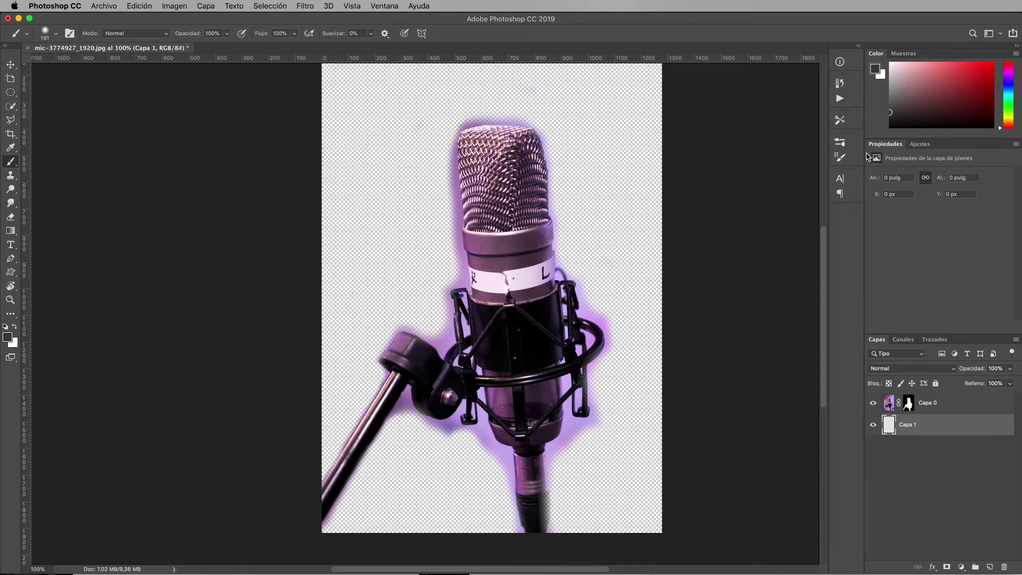
pyautogui.hotkey('alt', 'BackSpace')
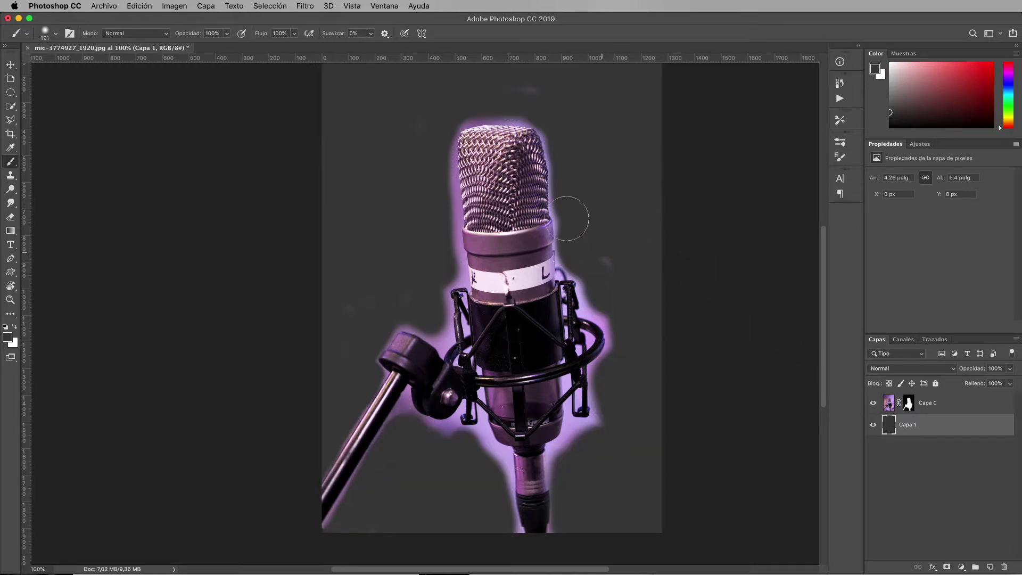
pyautogui.click(955, 406)
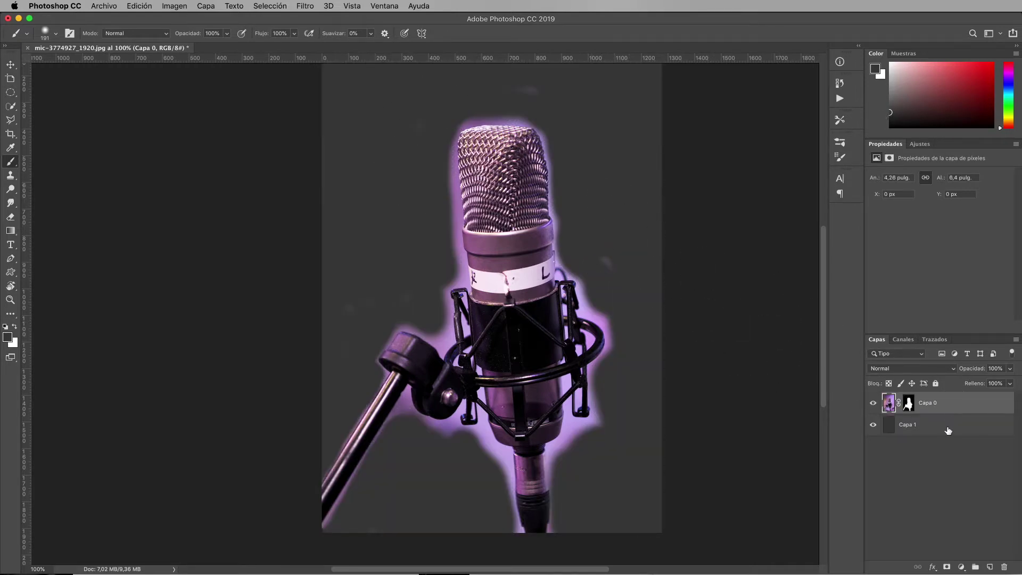
pyautogui.click(908, 404)
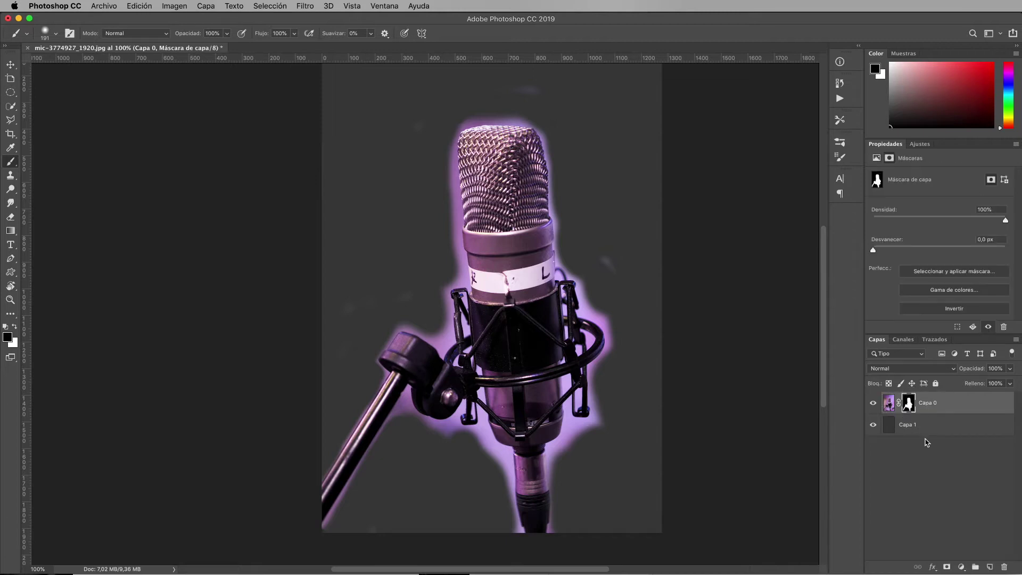
# Paint out the purple glow beside the shock mount, above the grille and beside the label.
pyautogui.moveTo(608, 265)
pyautogui.mouseDown()
pyautogui.moveTo(616, 360)
pyautogui.moveTo(567, 479)
pyautogui.mouseUp()
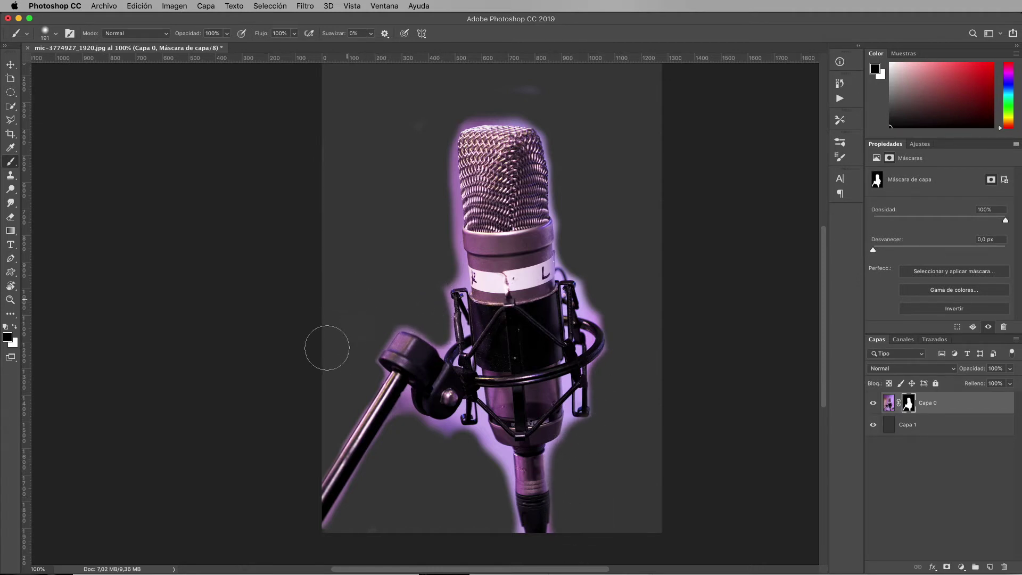
pyautogui.moveTo(492, 246); pyautogui.dragTo(505, 330)
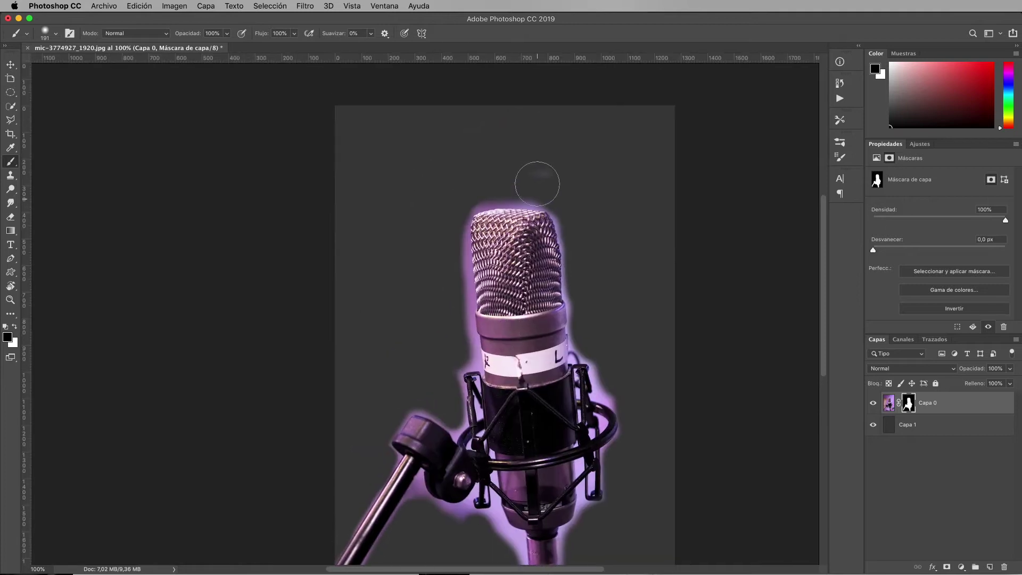
pyautogui.moveTo(531, 187)
pyautogui.mouseDown()
pyautogui.moveTo(440, 214)
pyautogui.moveTo(468, 360)
pyautogui.moveTo(449, 354)
pyautogui.mouseUp()
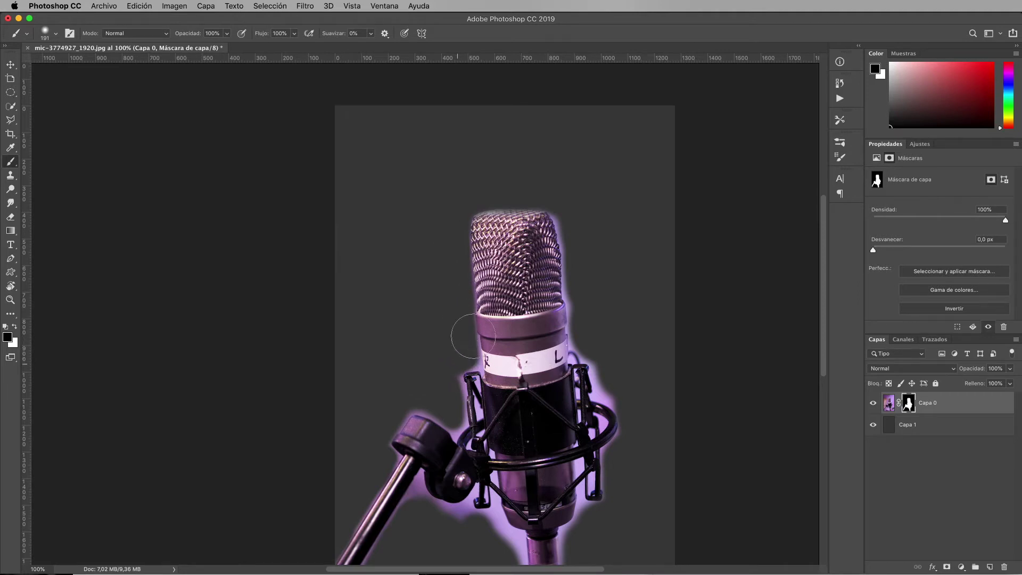
pyautogui.moveTo(564, 200)
pyautogui.mouseDown()
pyautogui.moveTo(611, 365)
pyautogui.moveTo(604, 390)
pyautogui.mouseUp()
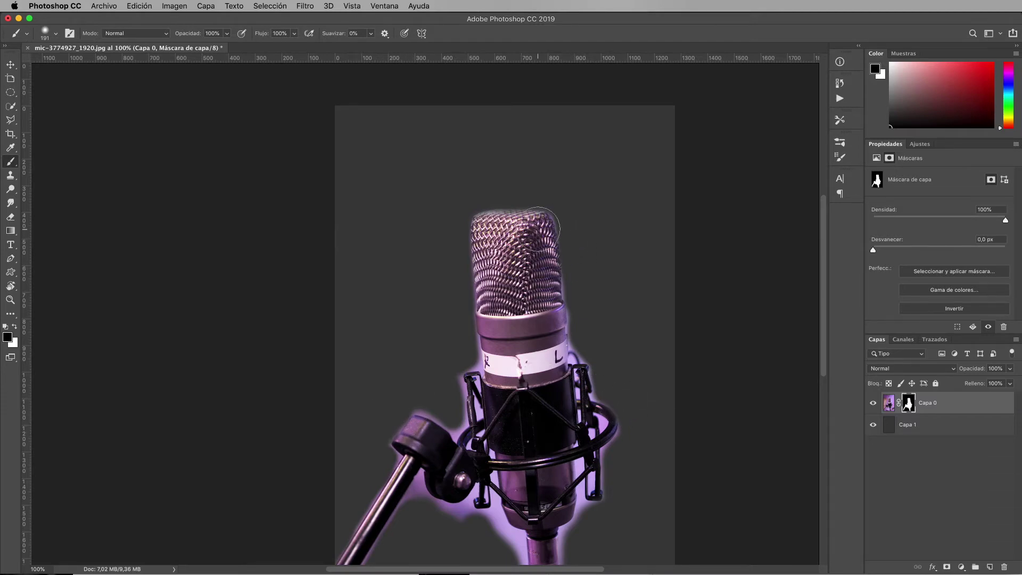
# Zoom to 200%, shrink the brush to 31 px, then return to 100% view.
pyautogui.hotkey('ctrl', '+')
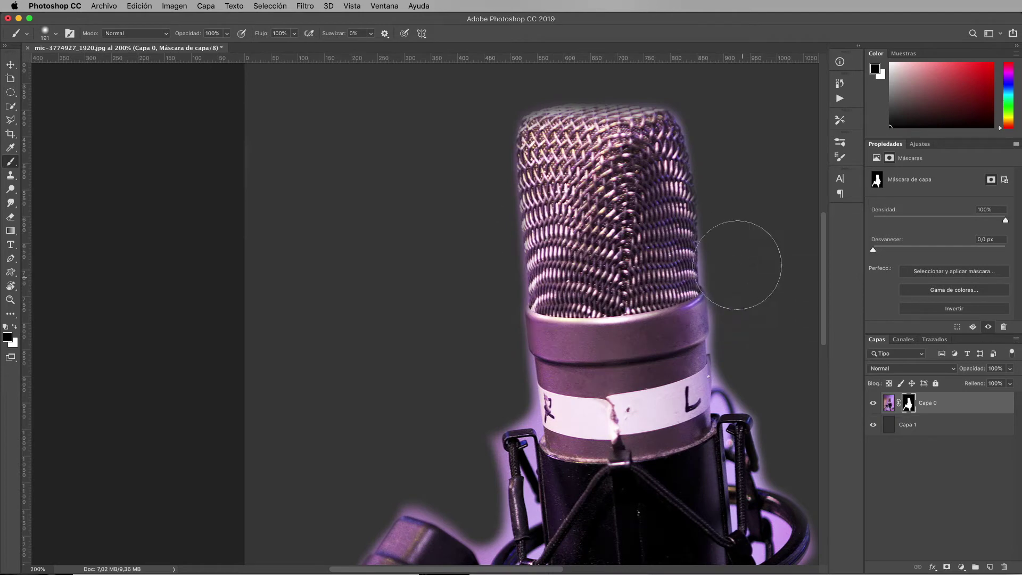
pyautogui.moveTo(738, 268); pyautogui.dragTo(704, 227)
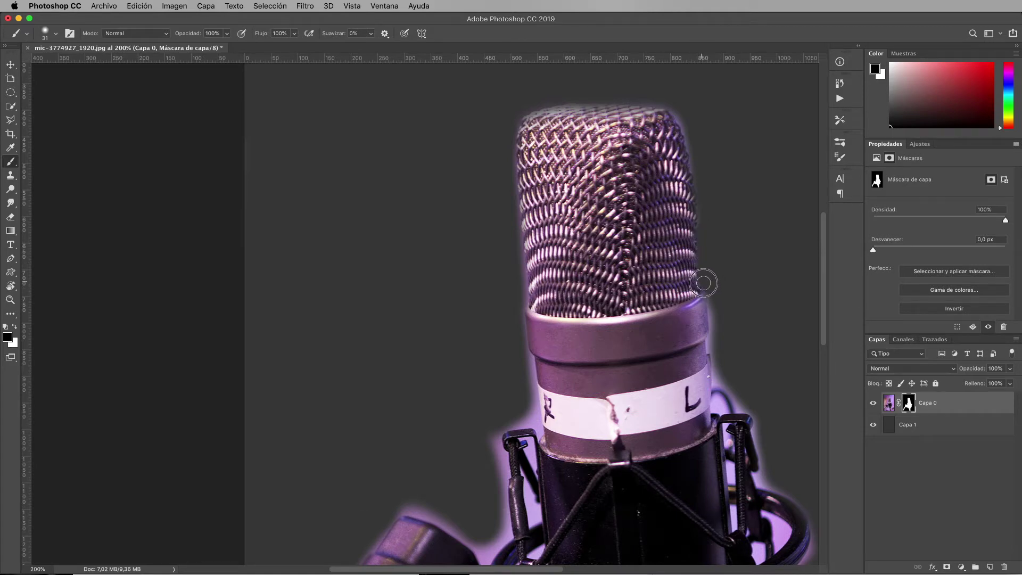
pyautogui.press('super+minus')
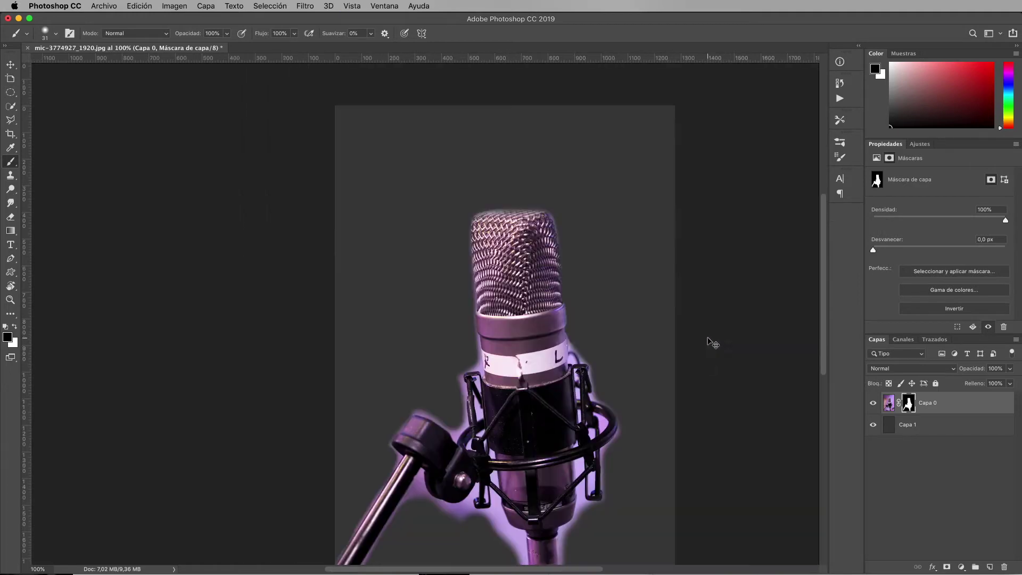
pyautogui.scroll(-3, 707, 336)
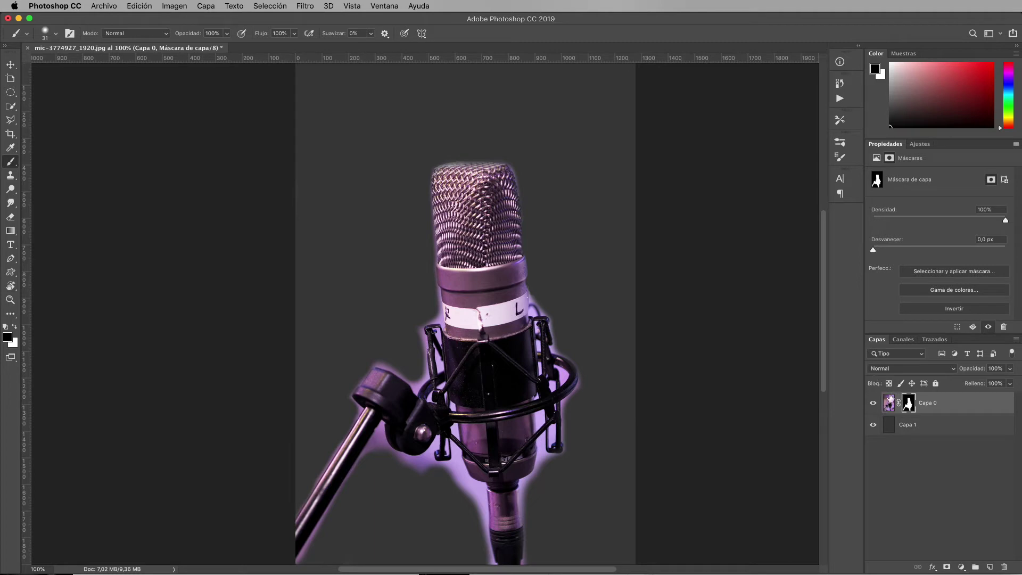
pyautogui.rightClick(908, 404)
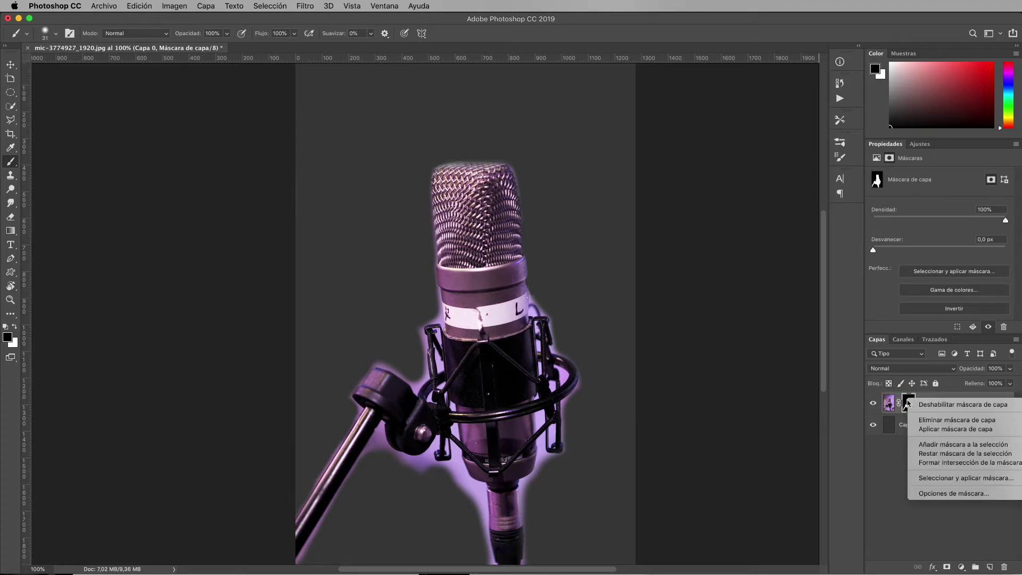
# Toggle and unlink Capa 0's mask, try shifting it with the Move tool, and undo.
pyautogui.click(929, 404)
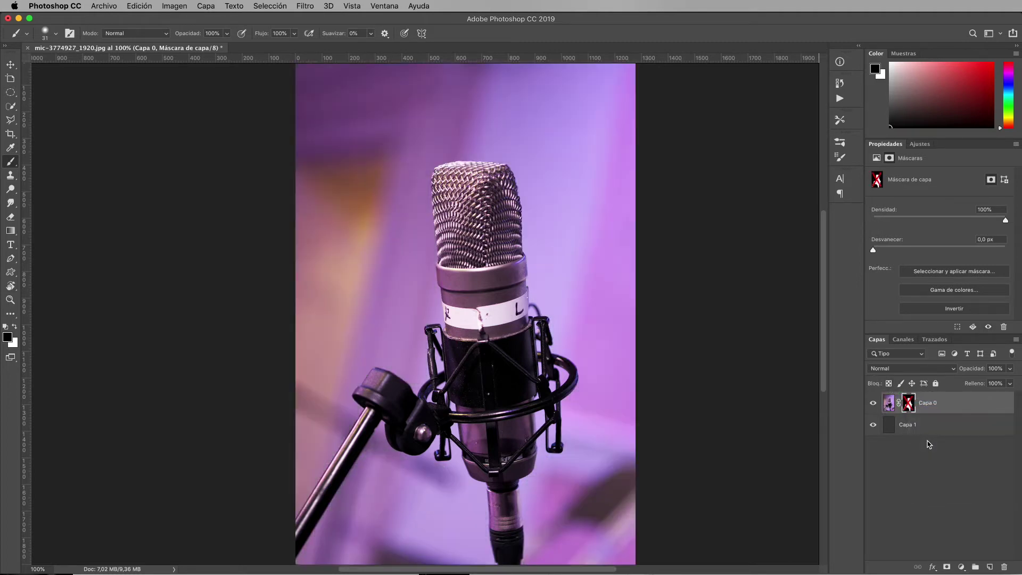
pyautogui.click(909, 405)
pyautogui.click(899, 403)
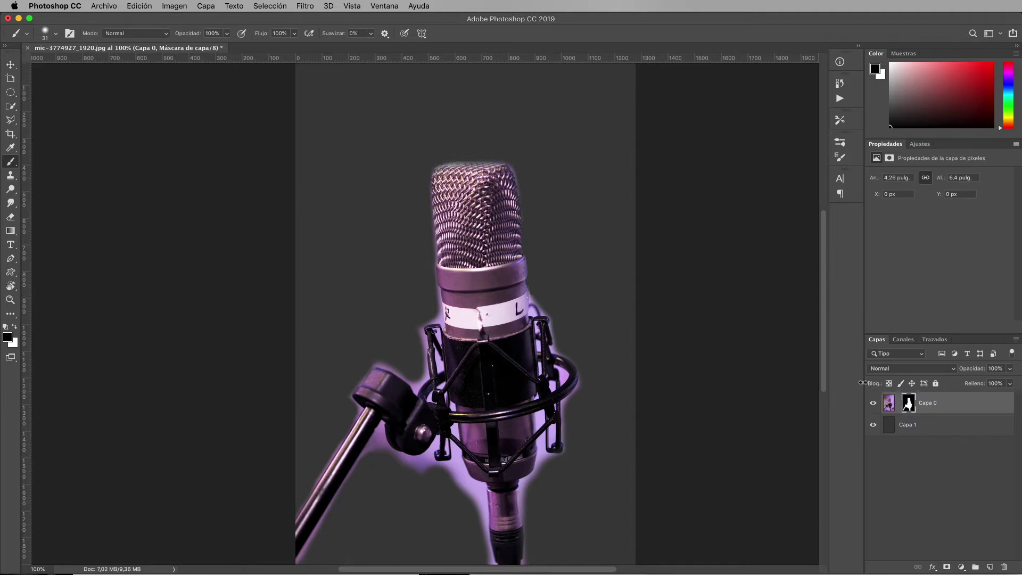
pyautogui.click(10, 65)
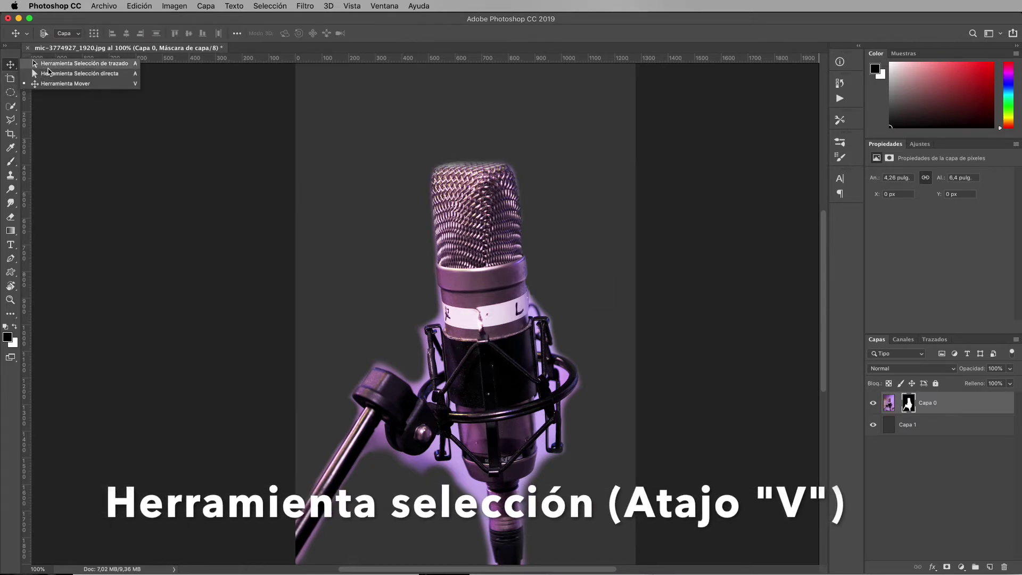
pyautogui.click(628, 298)
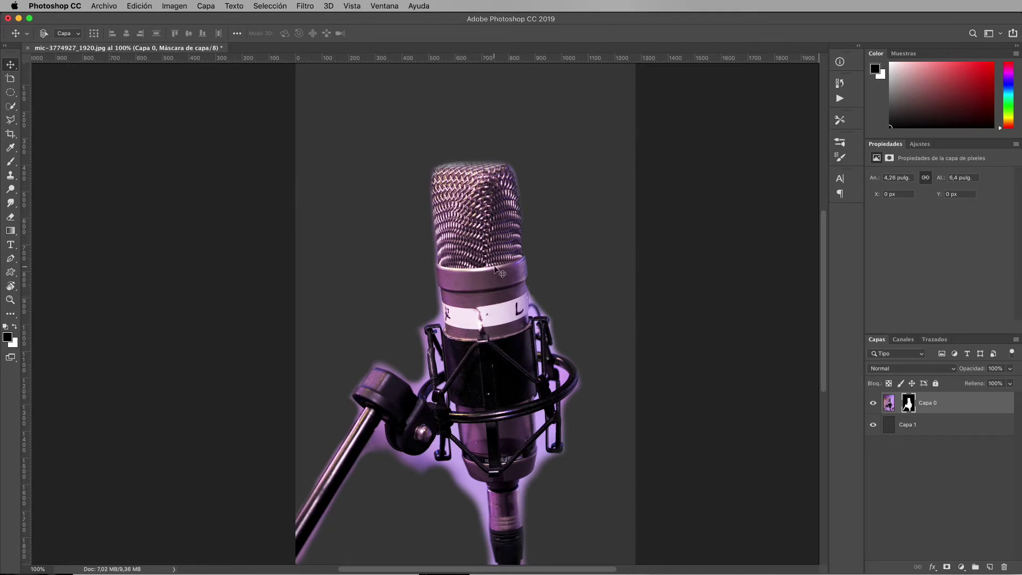
pyautogui.moveTo(500, 274); pyautogui.dragTo(479, 268)
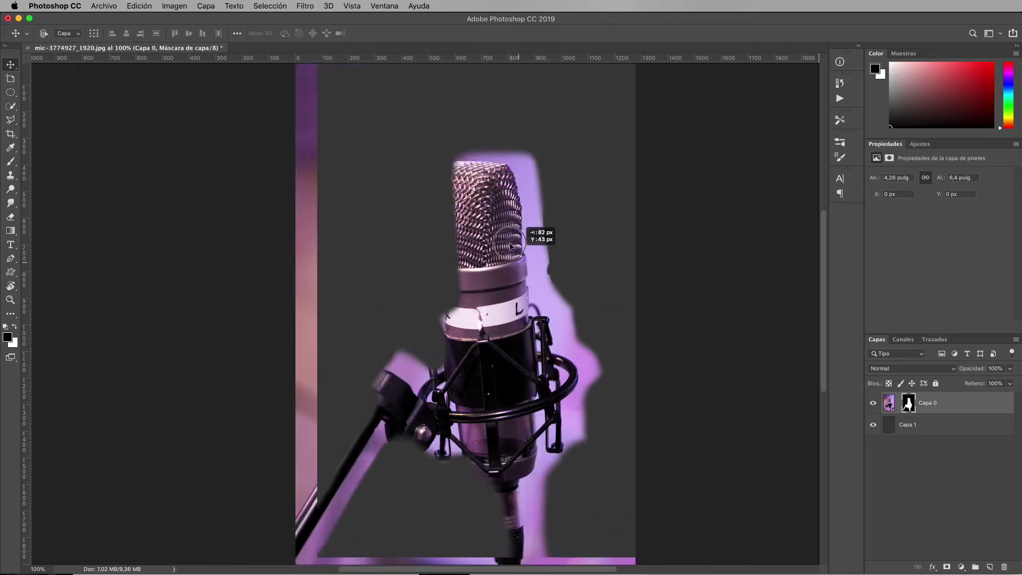
pyautogui.hotkey('ctrl', 'z')
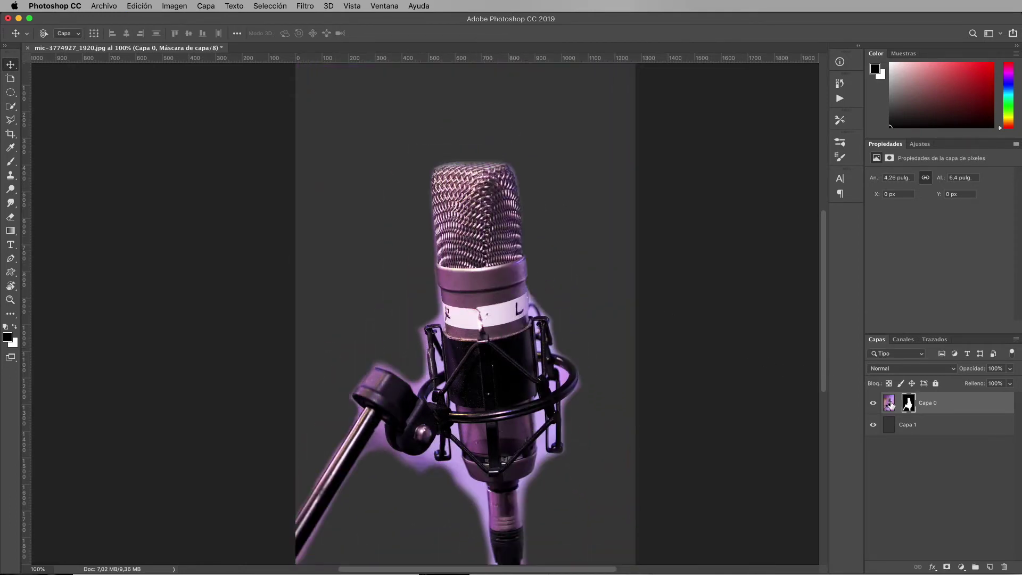
# Test shifting Capa 0's image relative to its mask, then target the mask again.
pyautogui.click(889, 403)
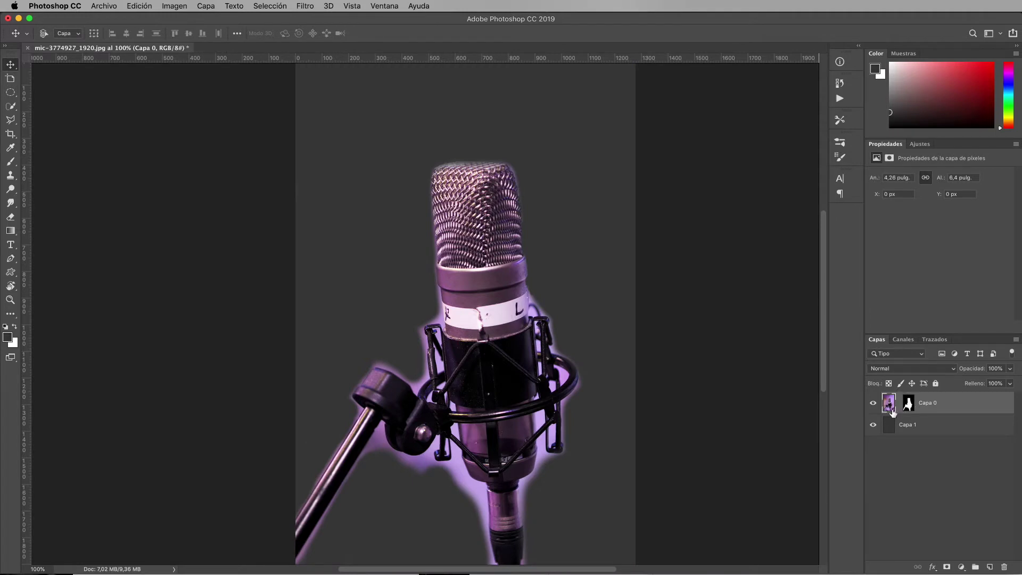
pyautogui.moveTo(506, 321)
pyautogui.mouseDown()
pyautogui.moveTo(505, 336)
pyautogui.moveTo(505, 321)
pyautogui.mouseUp()
pyautogui.click(909, 406)
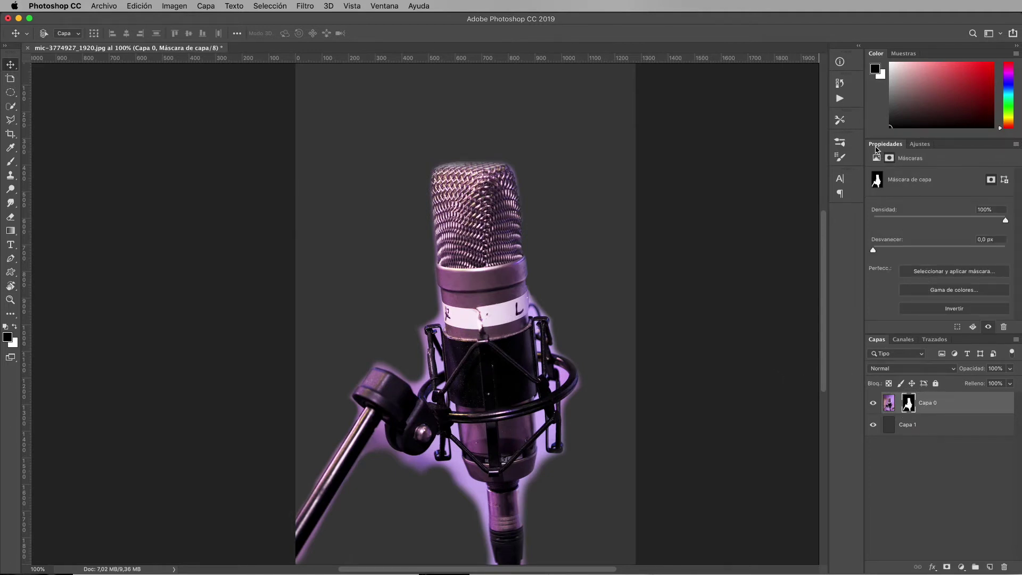
pyautogui.click(385, 7)
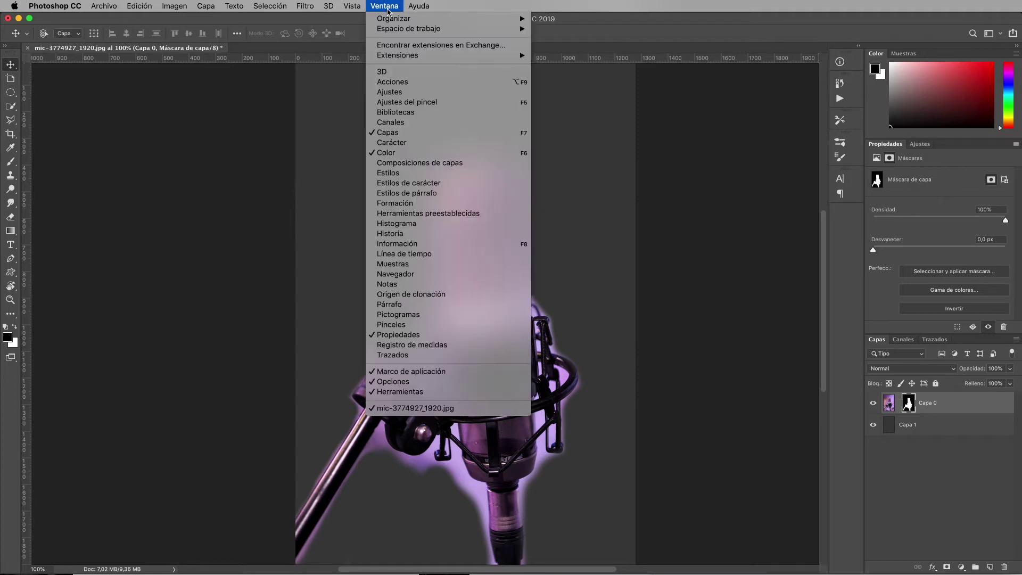
# Refine Capa 0's mask in Seleccionar y aplicar máscara with smoothing 47 and edge shift -9%.
pyautogui.click(390, 8)
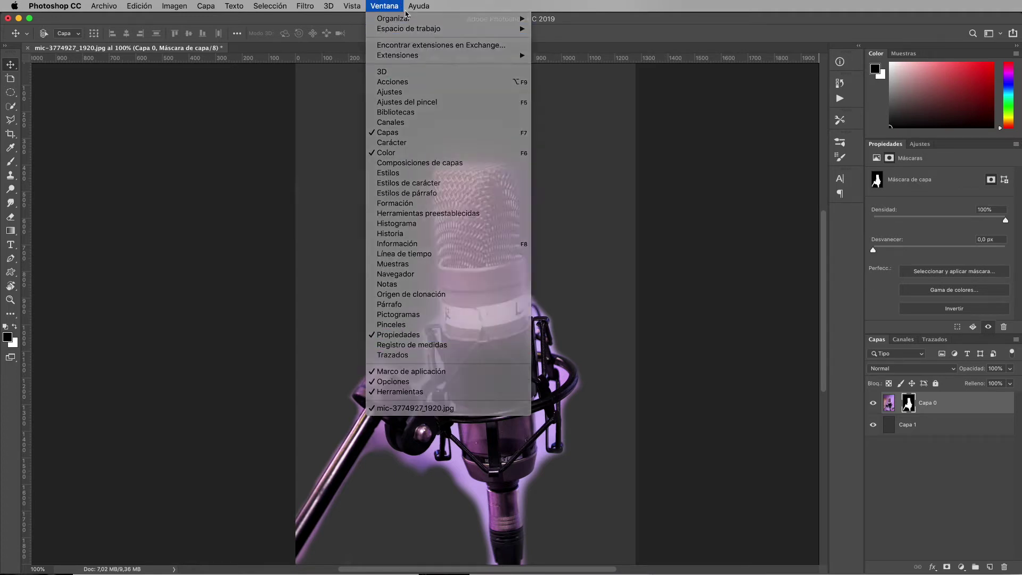
pyautogui.click(946, 273)
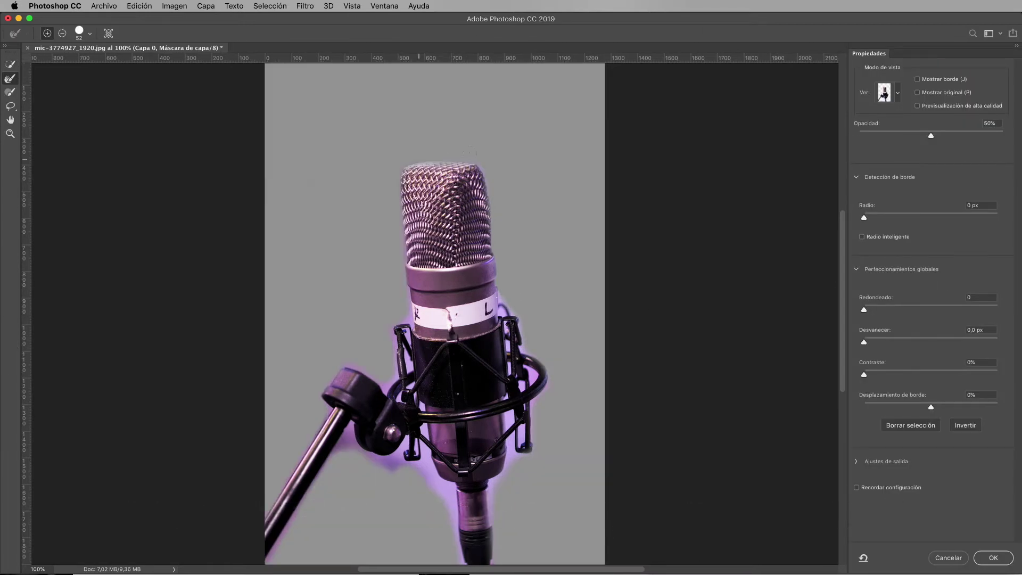
pyautogui.moveTo(931, 407)
pyautogui.mouseDown()
pyautogui.moveTo(915, 406)
pyautogui.moveTo(973, 403)
pyautogui.moveTo(885, 410)
pyautogui.moveTo(993, 406)
pyautogui.moveTo(959, 407)
pyautogui.mouseUp()
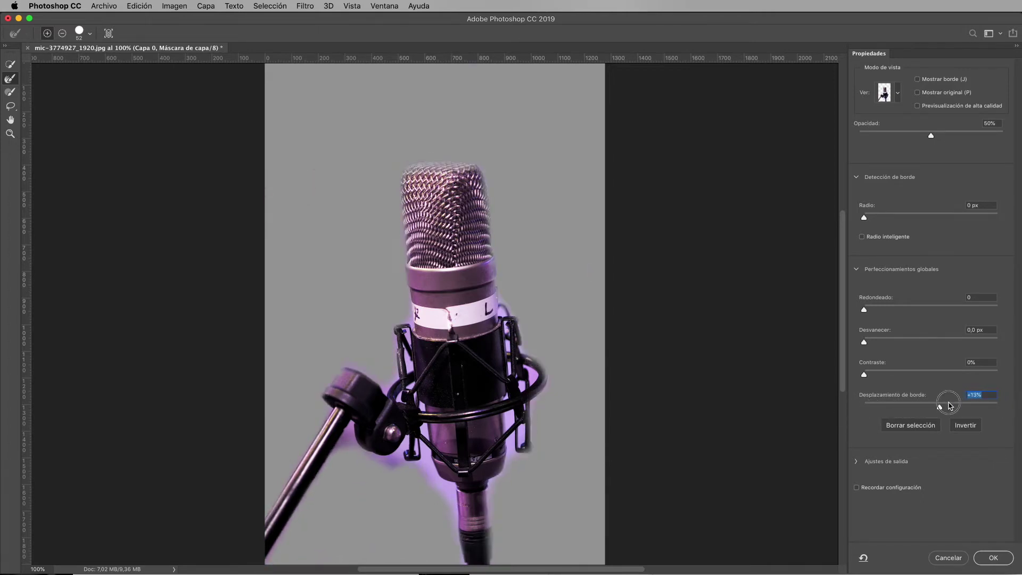
pyautogui.moveTo(864, 343); pyautogui.dragTo(930, 343)
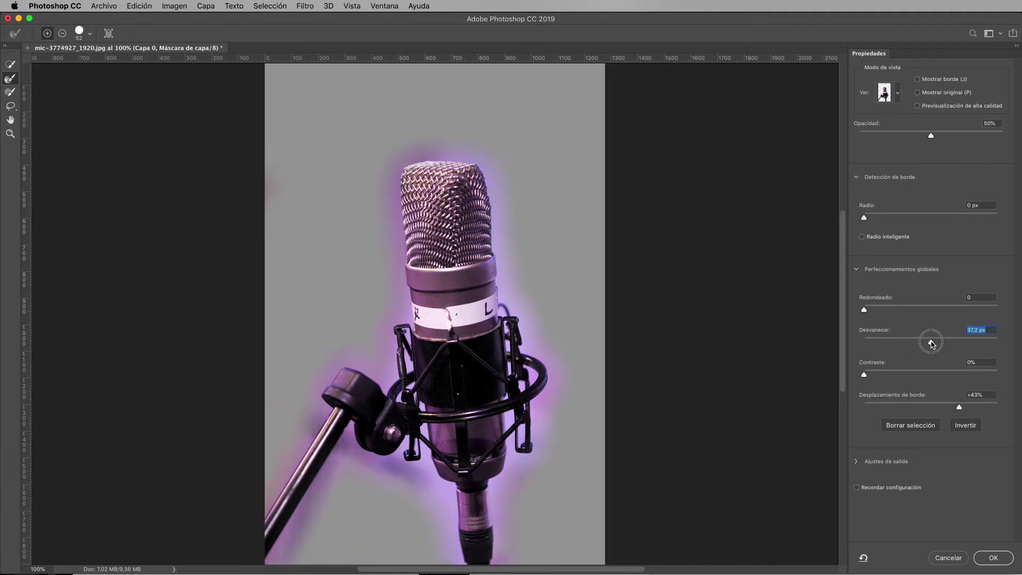
pyautogui.moveTo(959, 407); pyautogui.dragTo(922, 407)
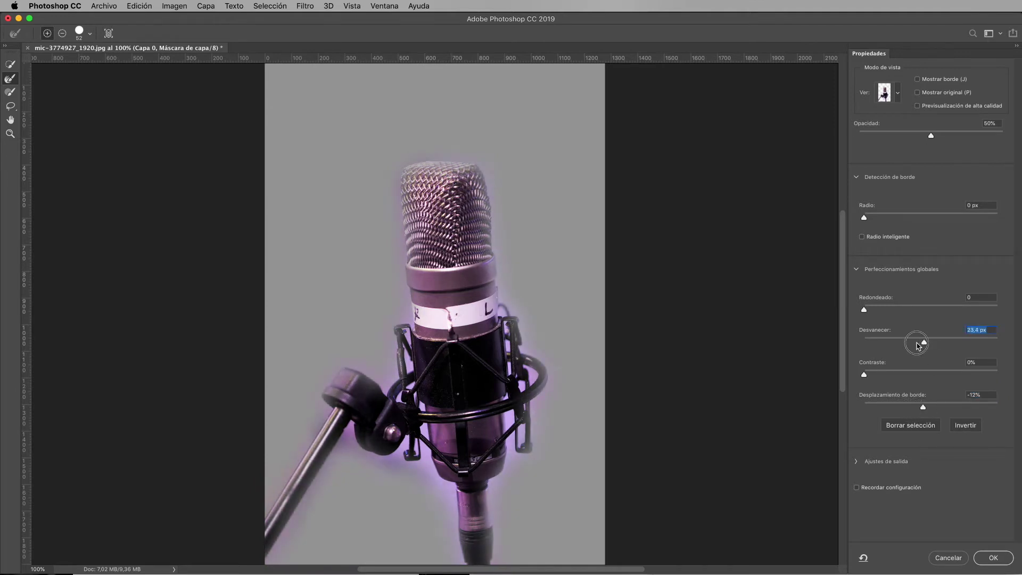
pyautogui.moveTo(930, 342); pyautogui.dragTo(856, 342)
pyautogui.moveTo(922, 406)
pyautogui.mouseDown()
pyautogui.moveTo(896, 406)
pyautogui.moveTo(924, 407)
pyautogui.mouseUp()
pyautogui.moveTo(864, 309)
pyautogui.mouseDown()
pyautogui.moveTo(957, 309)
pyautogui.moveTo(919, 312)
pyautogui.mouseUp()
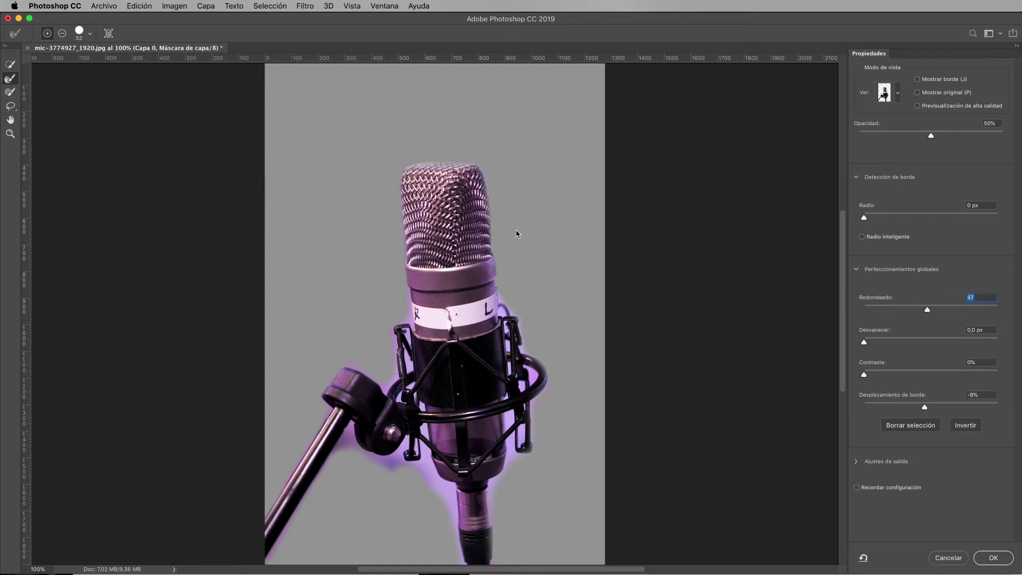
pyautogui.click(993, 557)
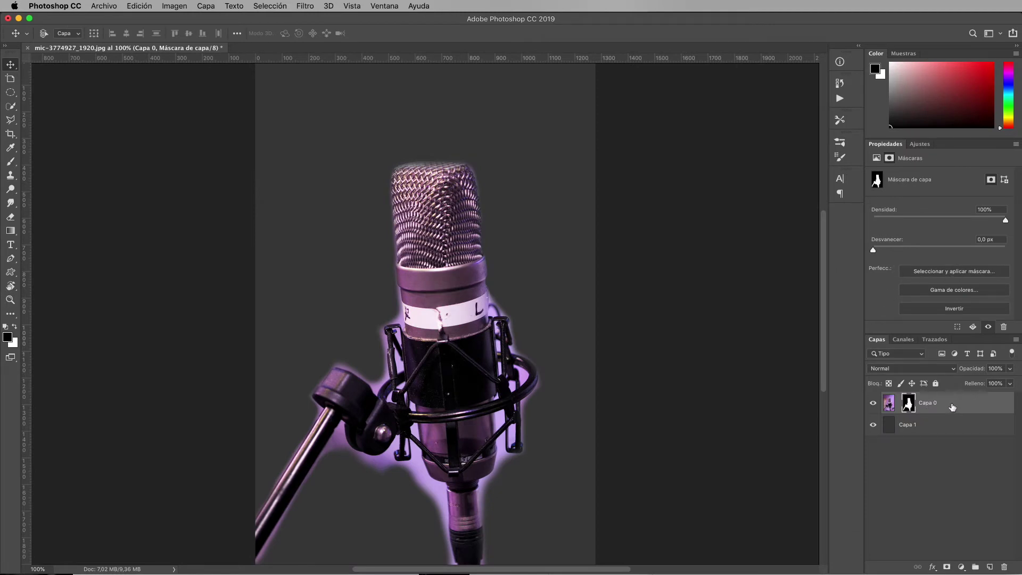
# Remove Capa 0's layer mask with Eliminar máscara de capa, restoring the full purple photo.
pyautogui.rightClick(909, 405)
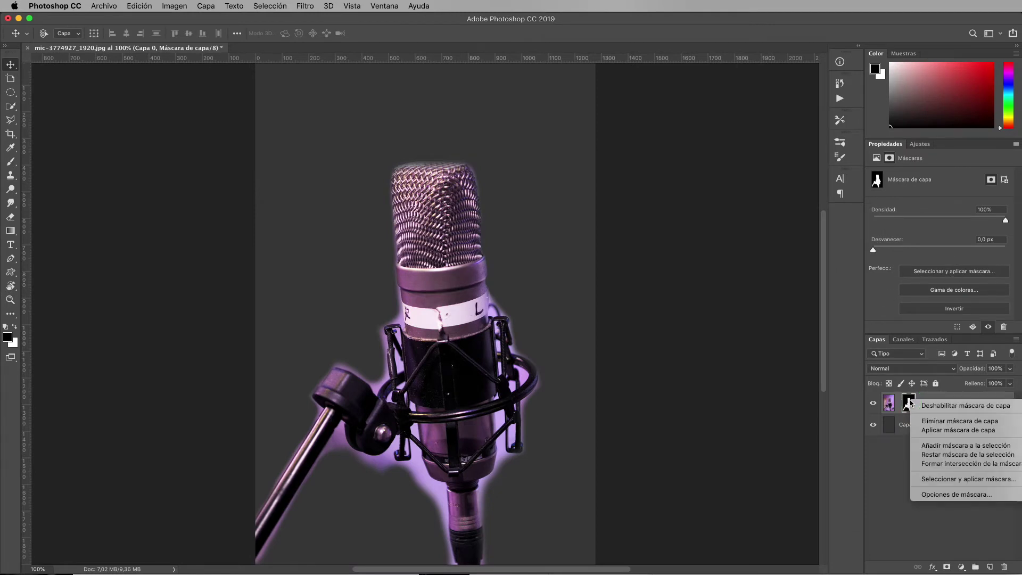
pyautogui.click(924, 422)
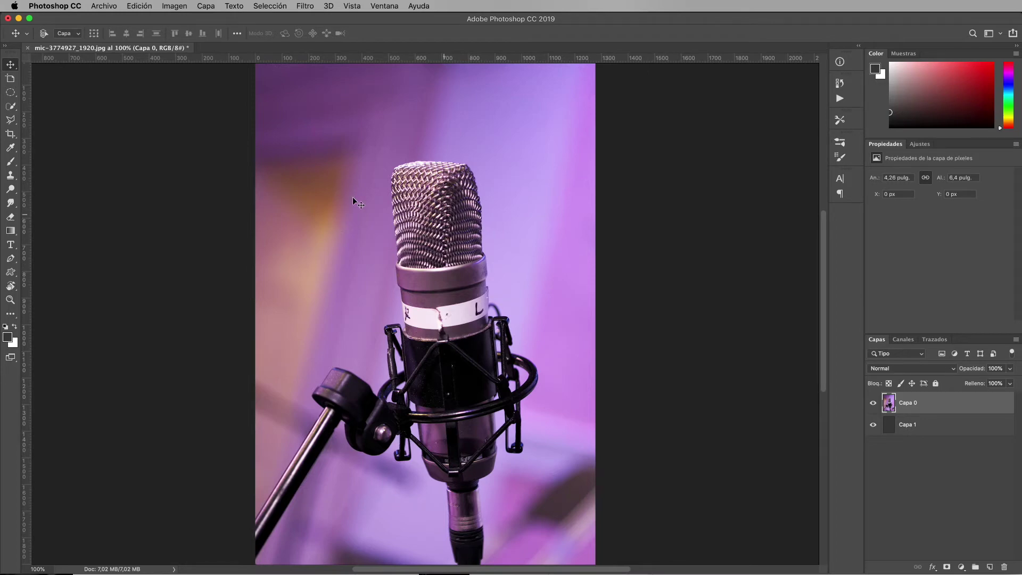
pyautogui.click(12, 109)
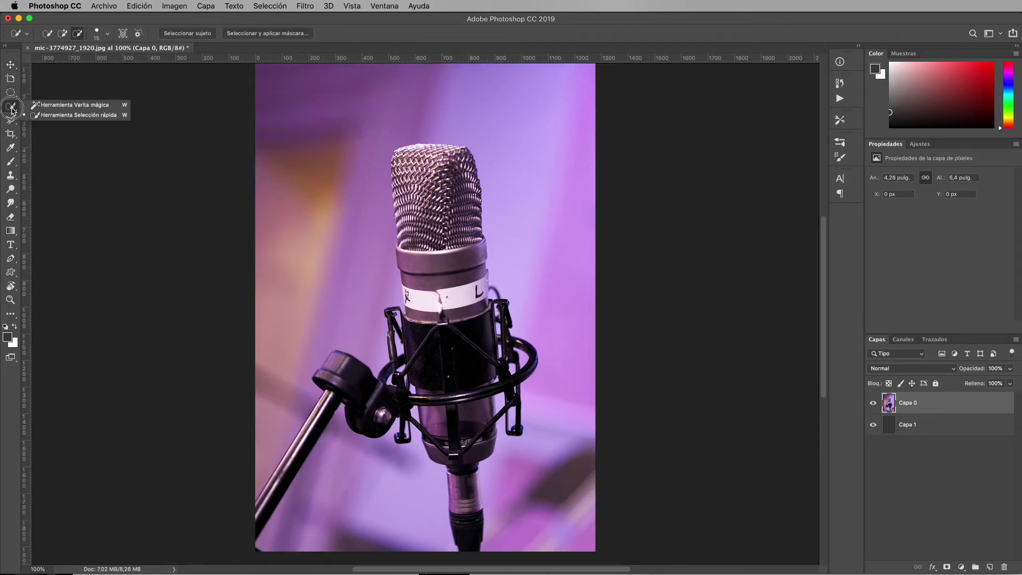
# Zoom in and Quick-Select the microphone in Add mode along its right edge toward the label.
pyautogui.click(60, 116)
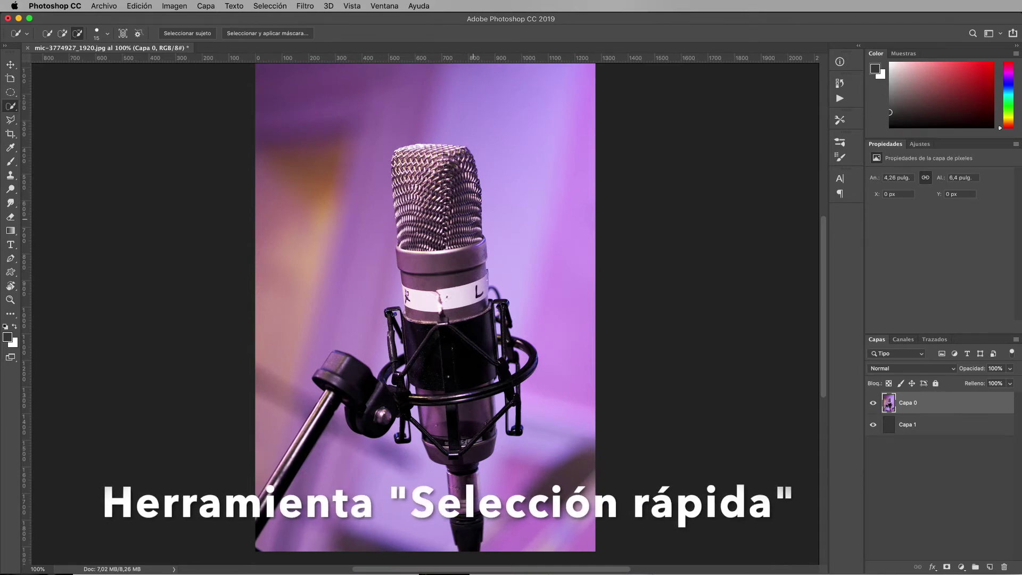
pyautogui.press('super+plus')
pyautogui.press('super+plus')
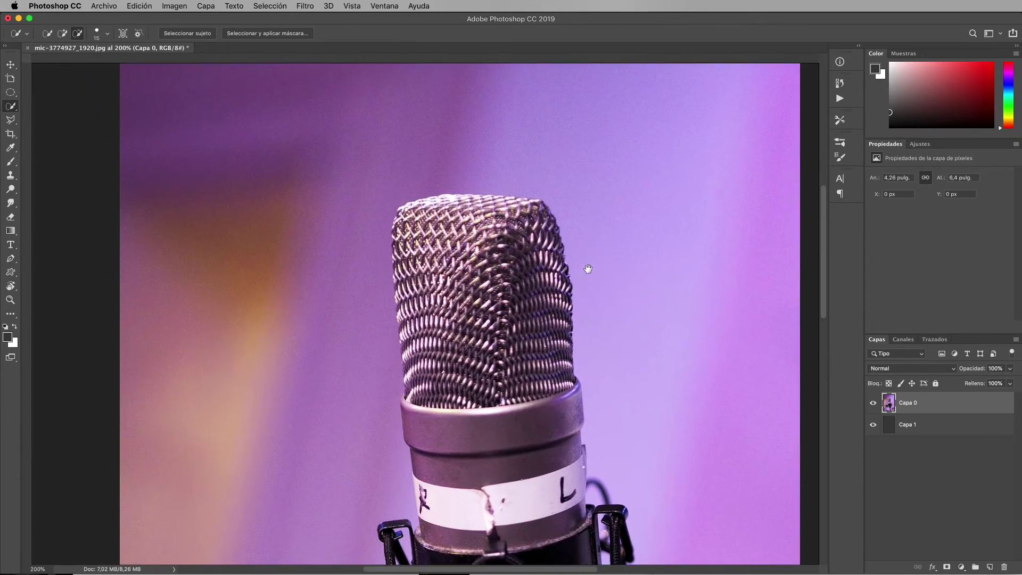
pyautogui.click(62, 33)
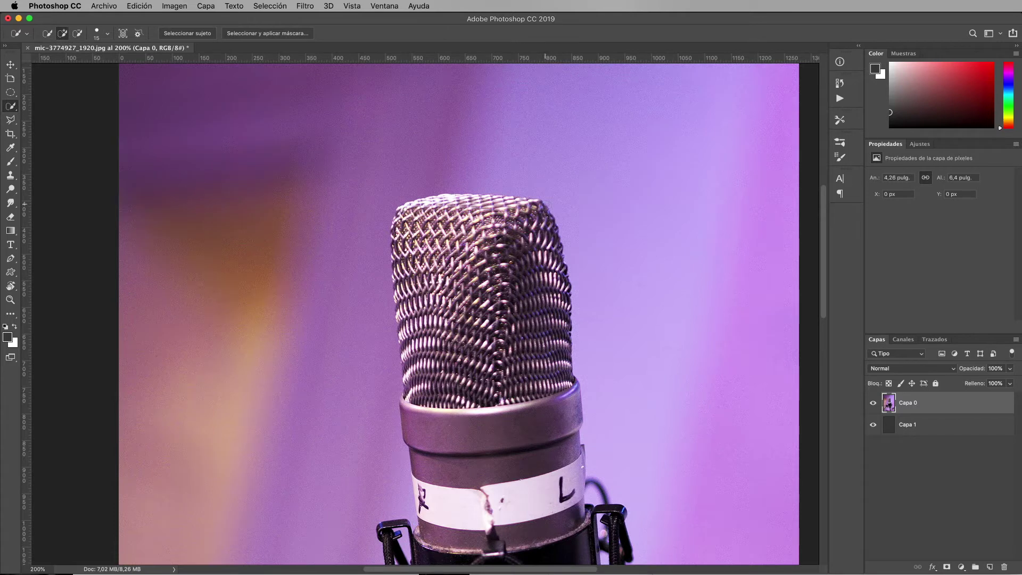
pyautogui.moveTo(544, 201)
pyautogui.mouseDown()
pyautogui.moveTo(583, 327)
pyautogui.moveTo(589, 465)
pyautogui.moveTo(616, 484)
pyautogui.moveTo(644, 549)
pyautogui.mouseUp()
pyautogui.scroll(-3, 607, 299)
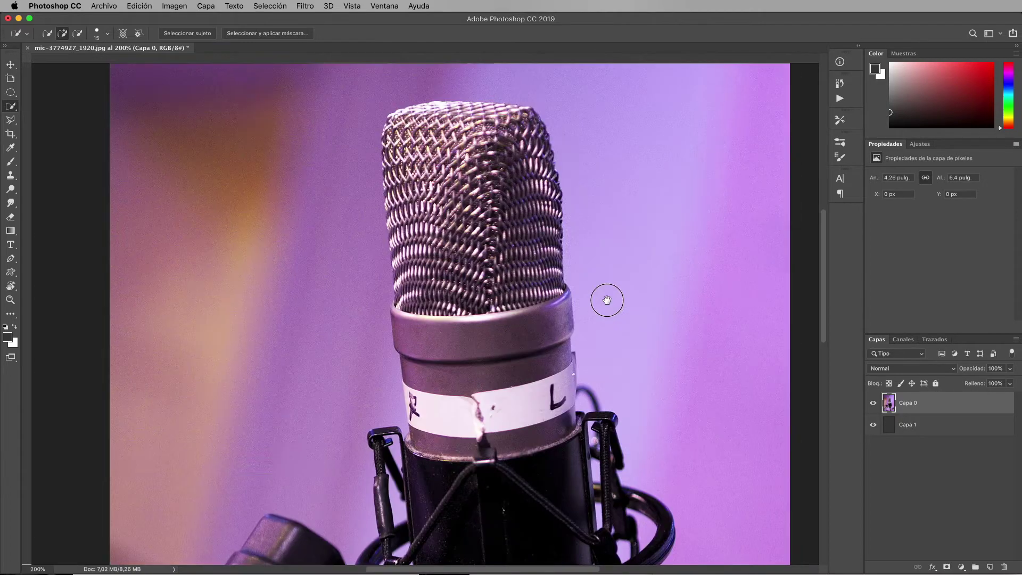
pyautogui.scroll(-2, 606, 299)
pyautogui.click(621, 422)
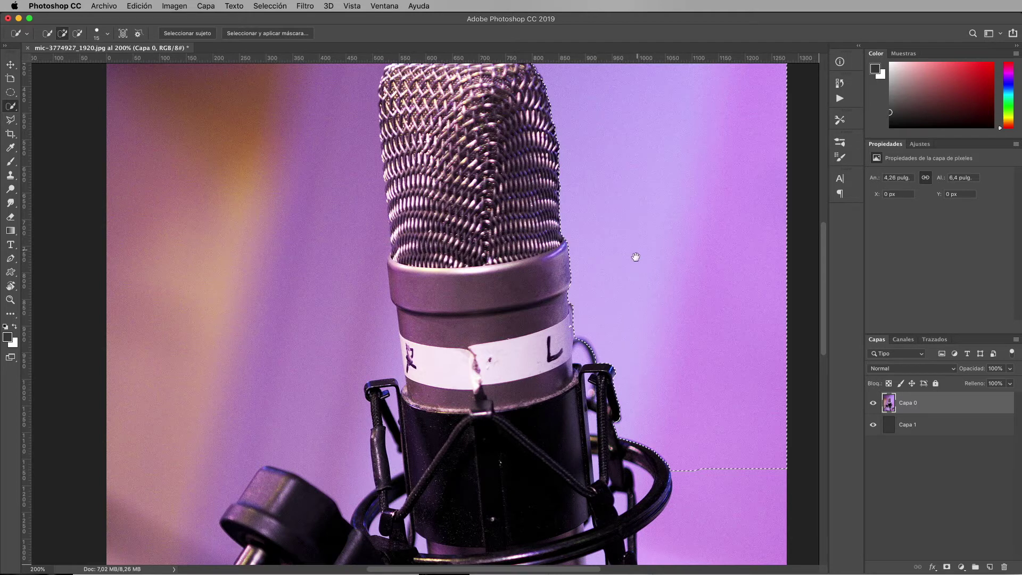
# Extend the Quick Selection over the microphone head's top and the left shock-mount arm.
pyautogui.moveTo(636, 255); pyautogui.dragTo(746, 485)
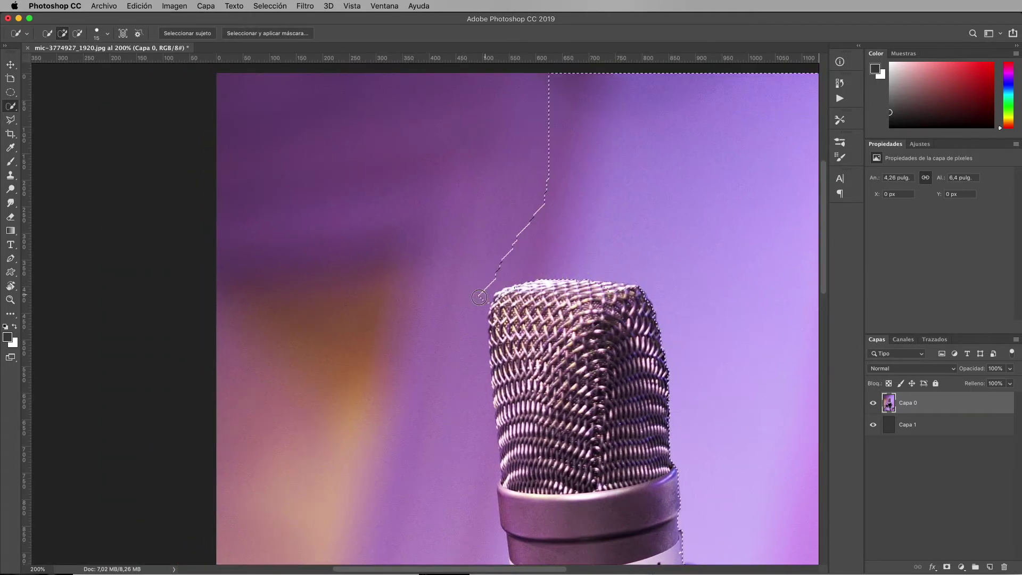
pyautogui.moveTo(482, 295); pyautogui.dragTo(580, 202)
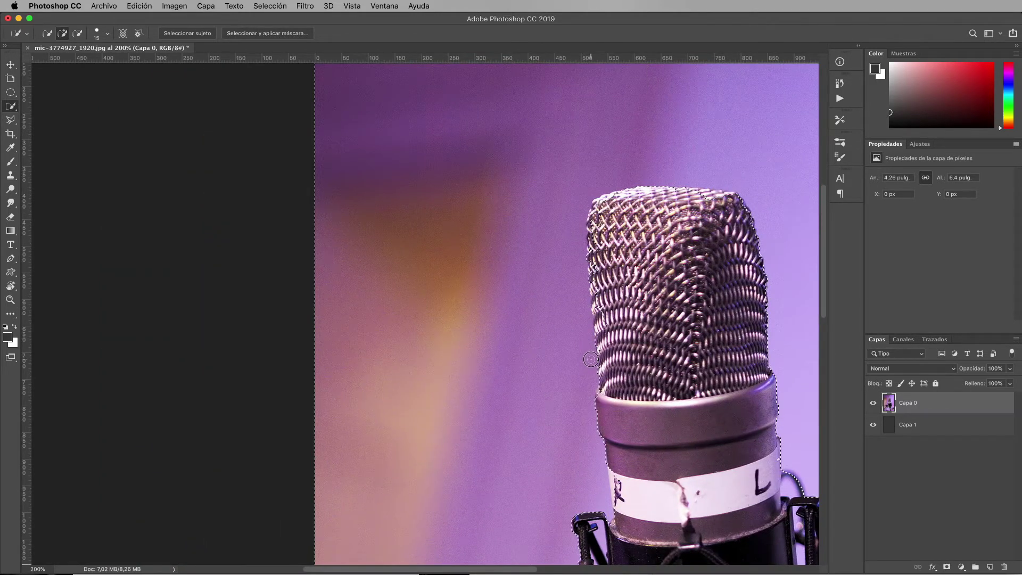
pyautogui.scroll(-3, 570, 377)
pyautogui.scroll(-2, 577, 295)
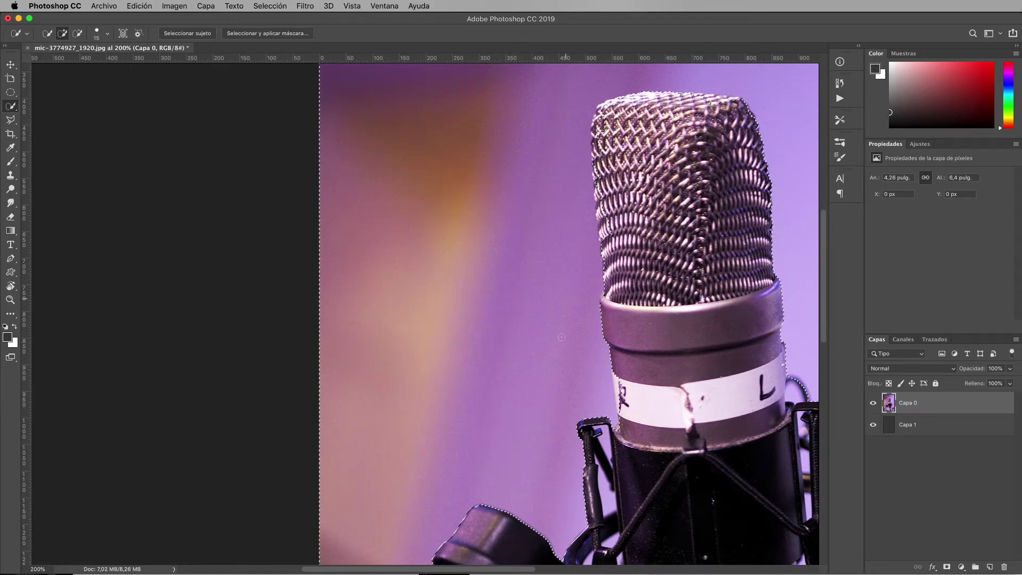
pyautogui.scroll(-10, 559, 189)
pyautogui.scroll(-2, 559, 189)
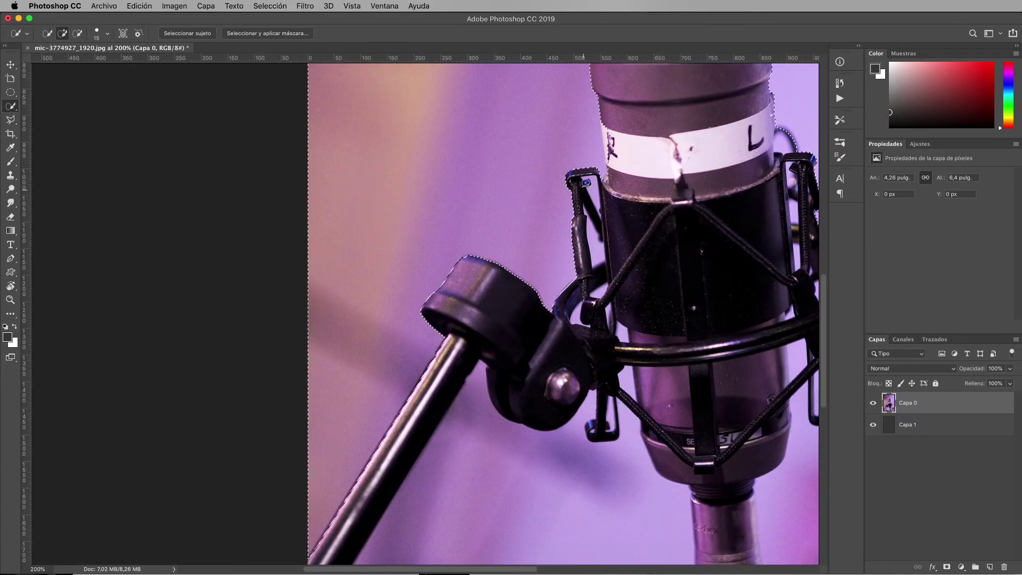
pyautogui.moveTo(586, 179); pyautogui.dragTo(598, 266)
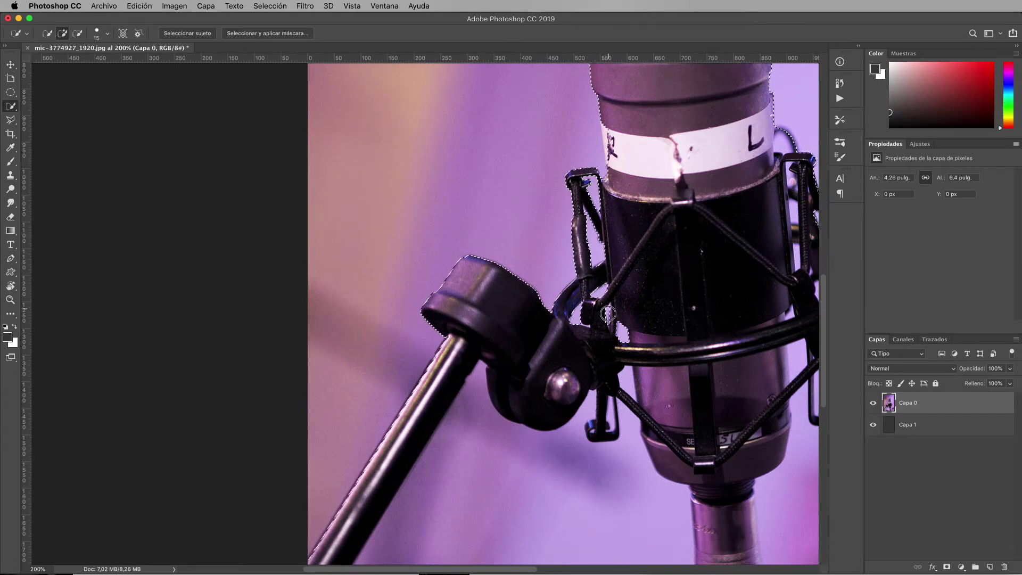
# Add the mic body, clips, base and suspension cord, then switch to Subtract from selection.
pyautogui.scroll(-5, 608, 314)
pyautogui.hscroll(-2, 609, 314)
pyautogui.moveTo(608, 315); pyautogui.dragTo(631, 349)
pyautogui.hscroll(10, 631, 349)
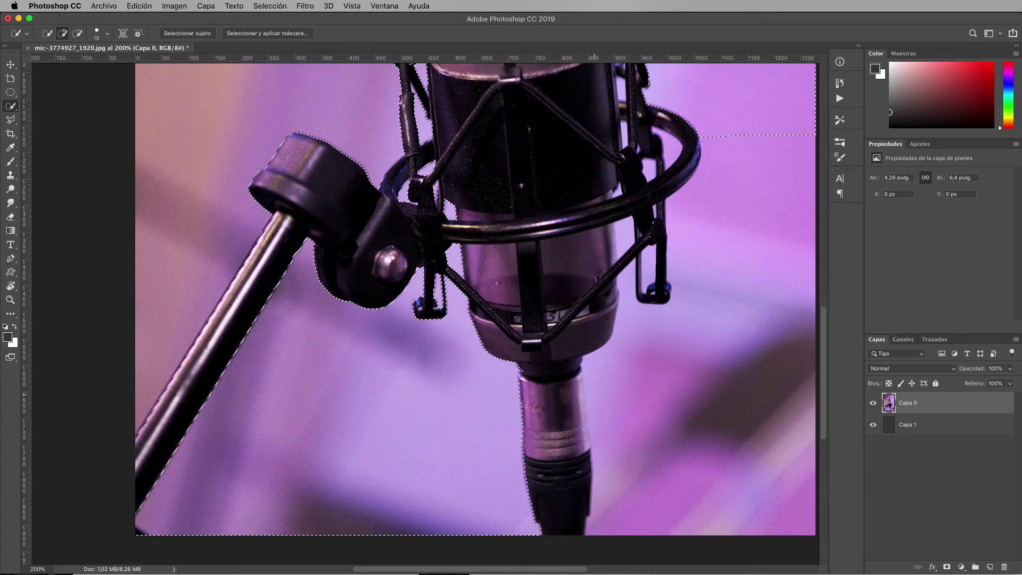
pyautogui.moveTo(650, 268); pyautogui.dragTo(627, 235)
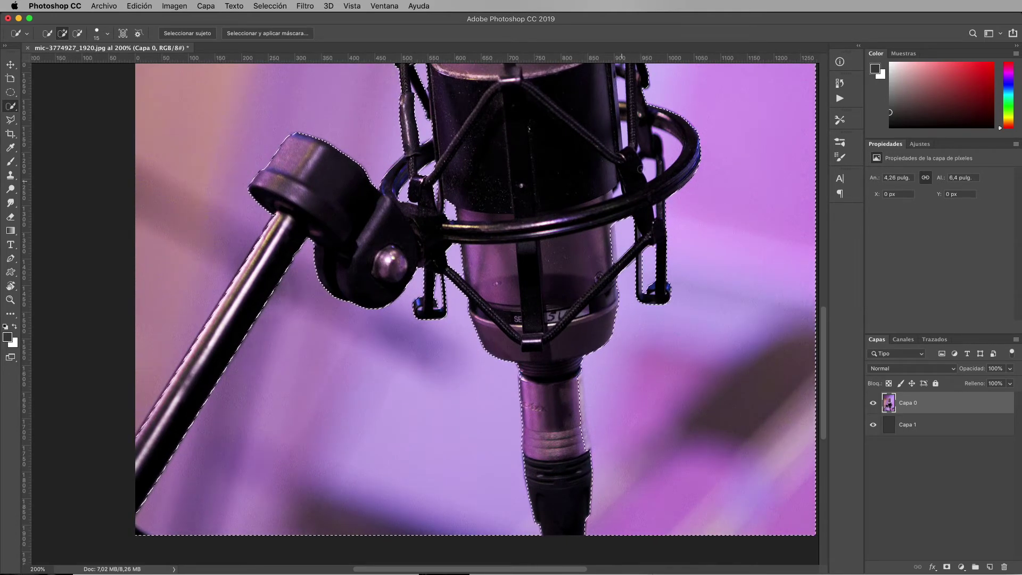
pyautogui.moveTo(640, 168); pyautogui.dragTo(629, 130)
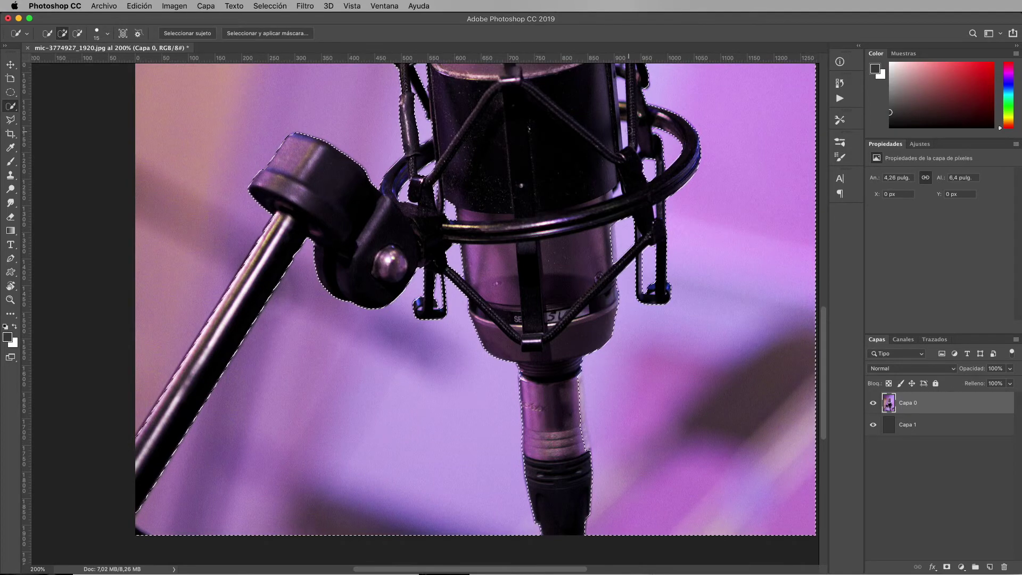
pyautogui.moveTo(627, 127); pyautogui.dragTo(622, 91)
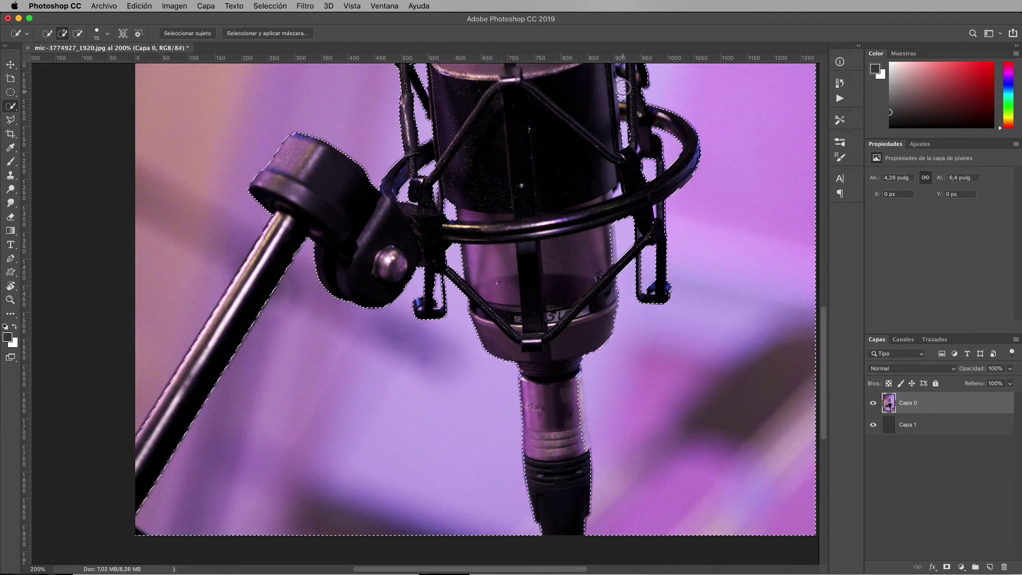
pyautogui.scroll(8, 598, 417)
pyautogui.hscroll(4, 597, 417)
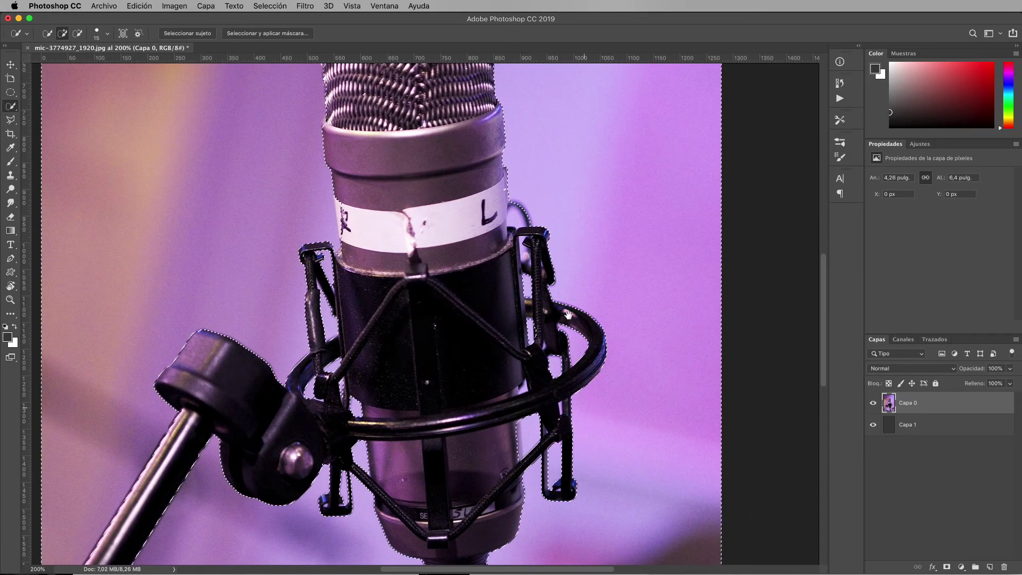
pyautogui.moveTo(510, 214); pyautogui.dragTo(516, 220)
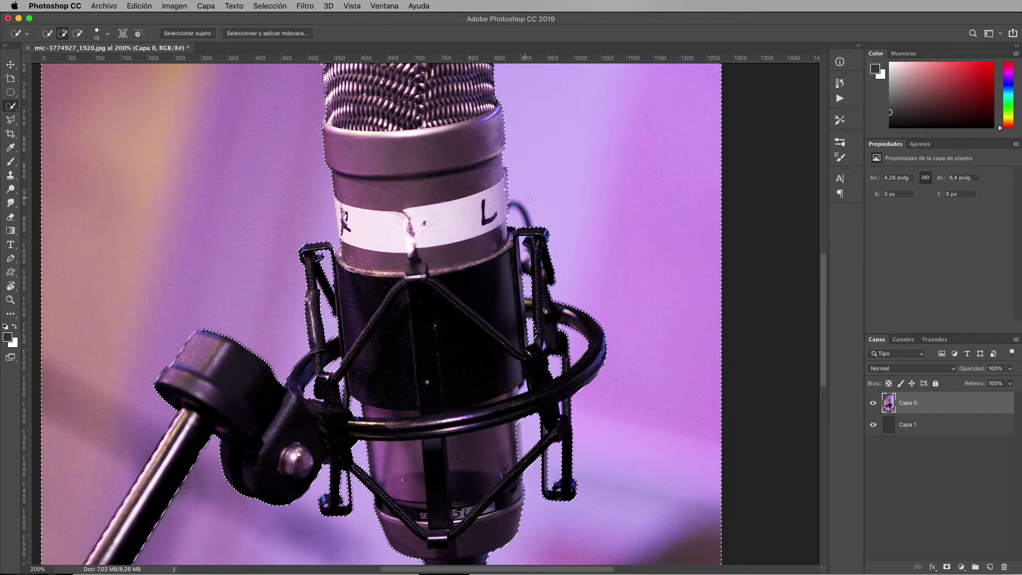
pyautogui.click(77, 33)
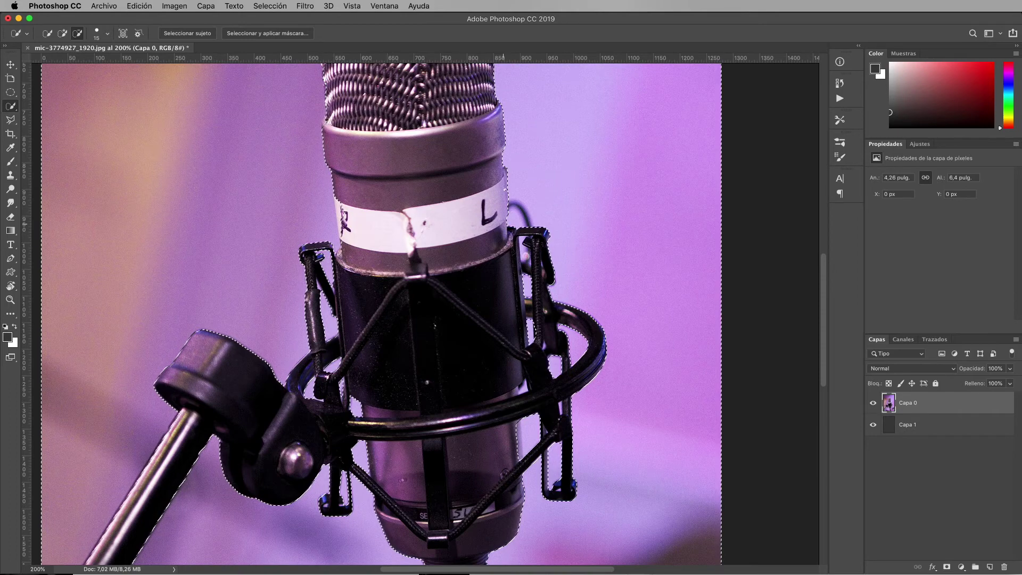
# Zoom in and trim the selection around the cable loop and the tape's left edge.
pyautogui.press('super+plus')
pyautogui.moveTo(548, 151); pyautogui.dragTo(581, 185)
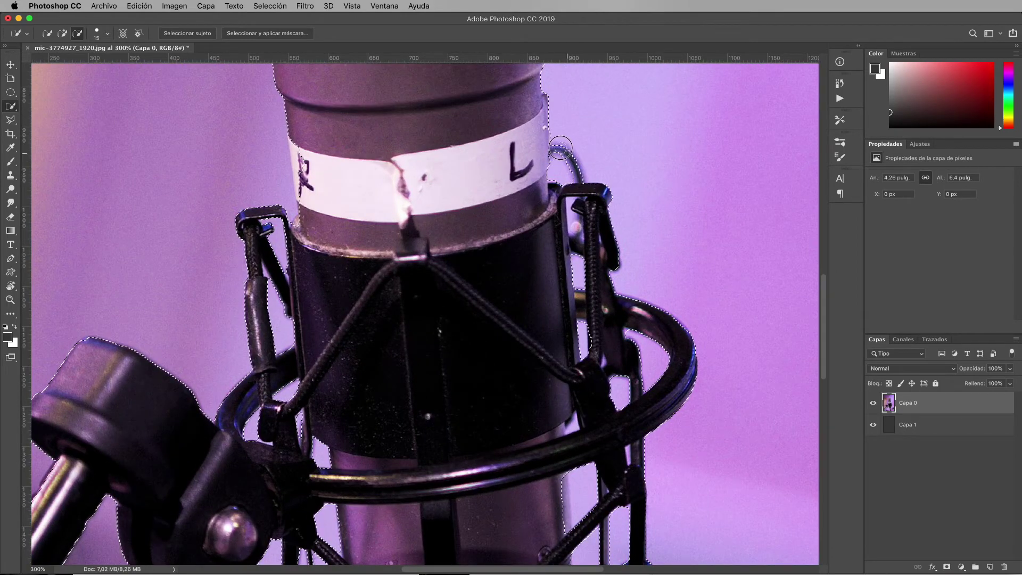
pyautogui.moveTo(580, 184); pyautogui.dragTo(579, 178)
pyautogui.moveTo(294, 141); pyautogui.dragTo(300, 197)
pyautogui.moveTo(441, 310); pyautogui.dragTo(509, 138)
pyautogui.moveTo(464, 353); pyautogui.dragTo(493, 221)
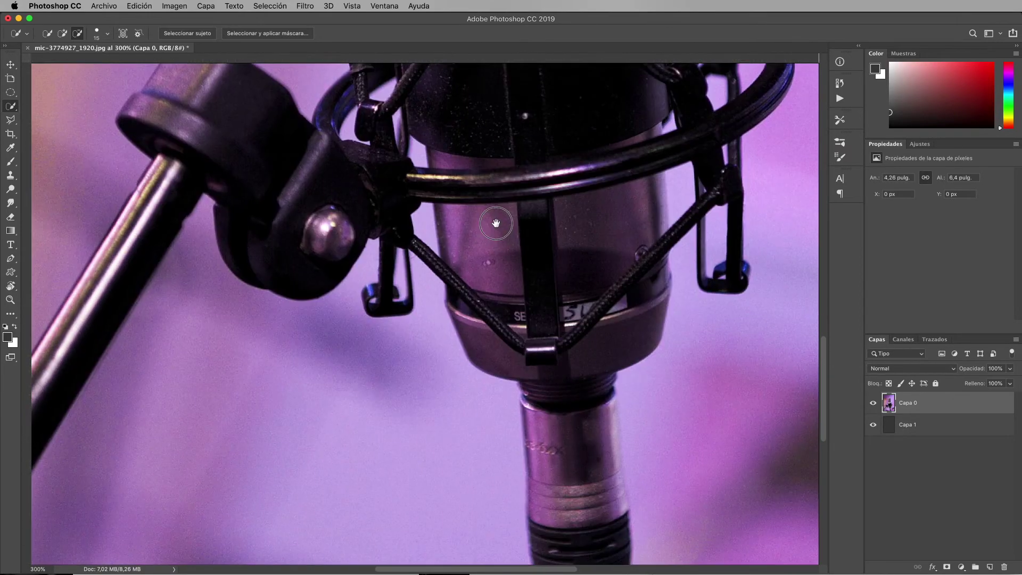
pyautogui.moveTo(560, 402)
pyautogui.mouseDown()
pyautogui.moveTo(574, 282)
pyautogui.moveTo(605, 290)
pyautogui.mouseUp()
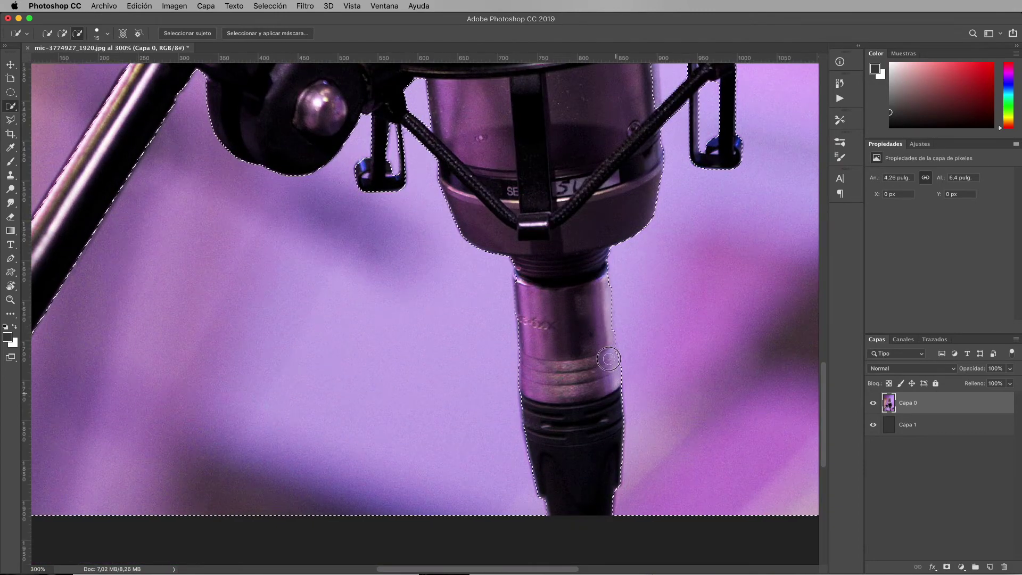
pyautogui.moveTo(683, 130); pyautogui.dragTo(653, 324)
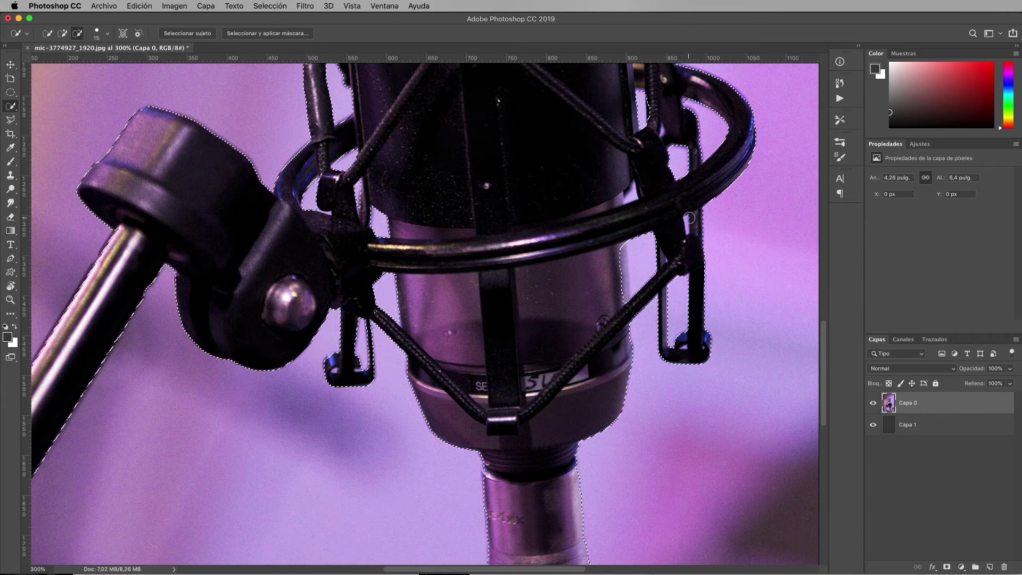
# Add the shock-mount struts back into the selection, then zoom back out.
pyautogui.press('alt')
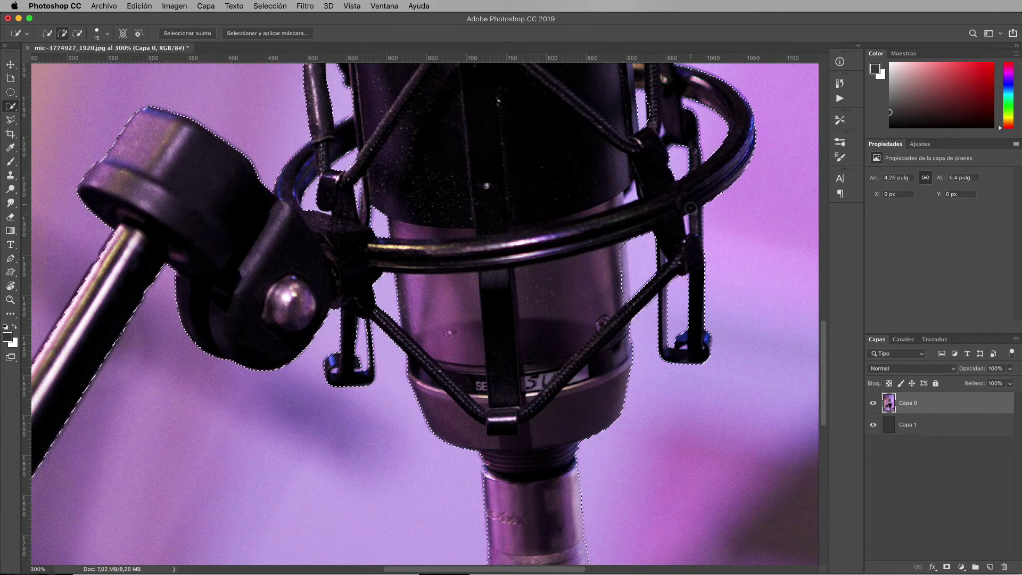
pyautogui.click(686, 220)
pyautogui.click(638, 186)
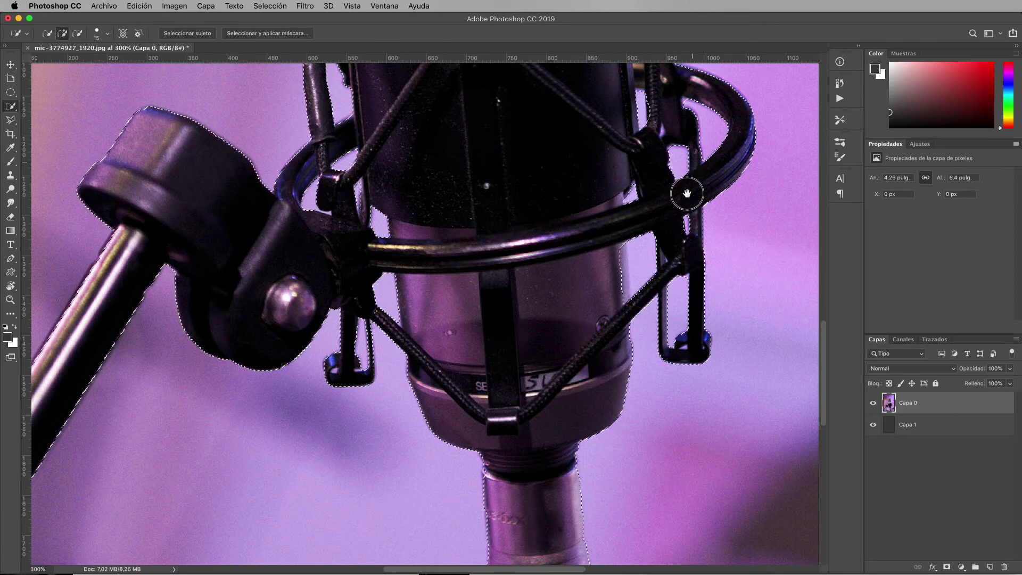
pyautogui.moveTo(687, 193); pyautogui.dragTo(685, 300)
pyautogui.moveTo(628, 133); pyautogui.dragTo(626, 259)
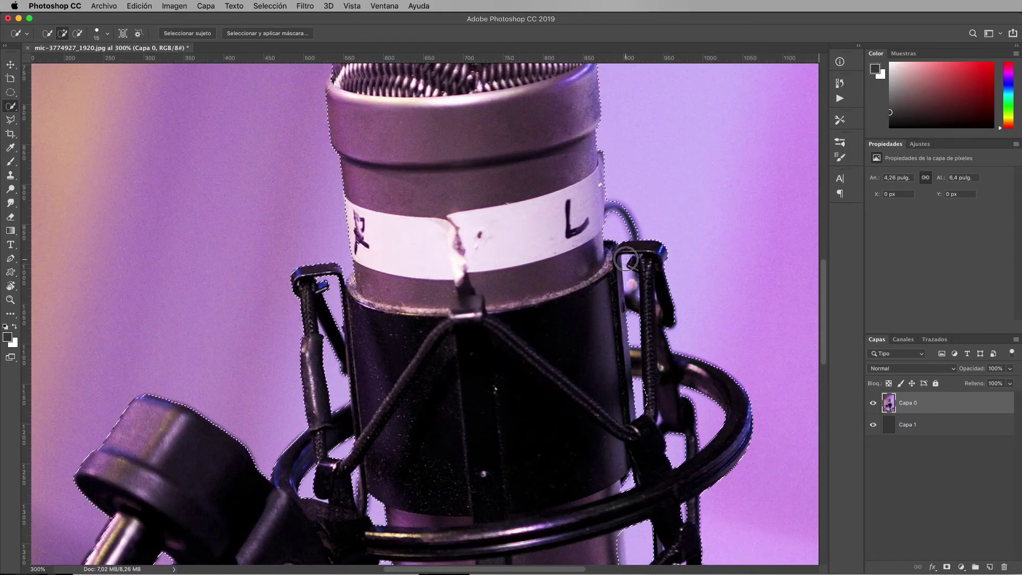
pyautogui.scroll(5, 625, 259)
pyautogui.press('super+minus')
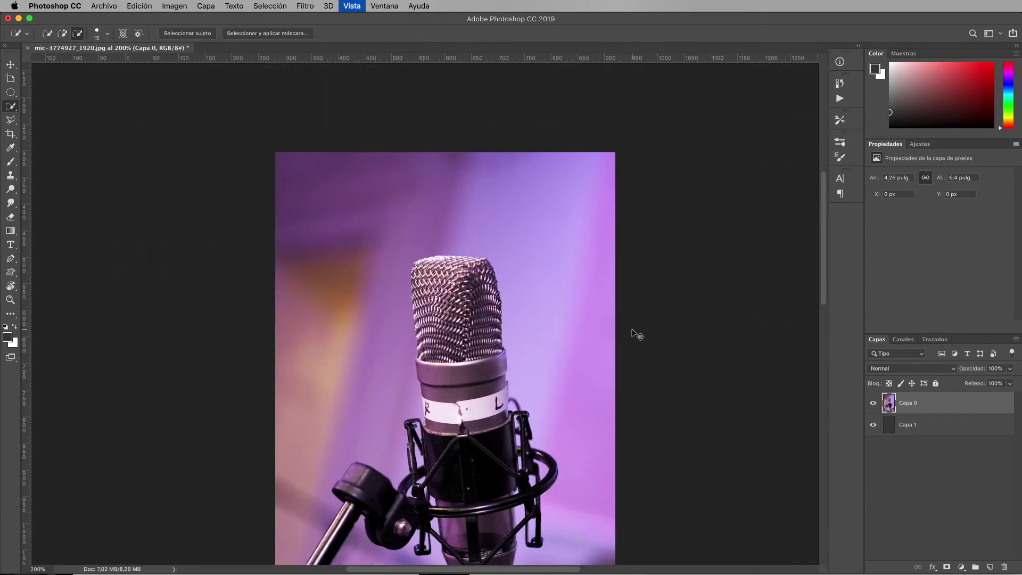
# Try masking Capa 0 with the selection, then undo it because it hid the microphone.
pyautogui.scroll(-5, 709, 310)
pyautogui.scroll(2, 763, 196)
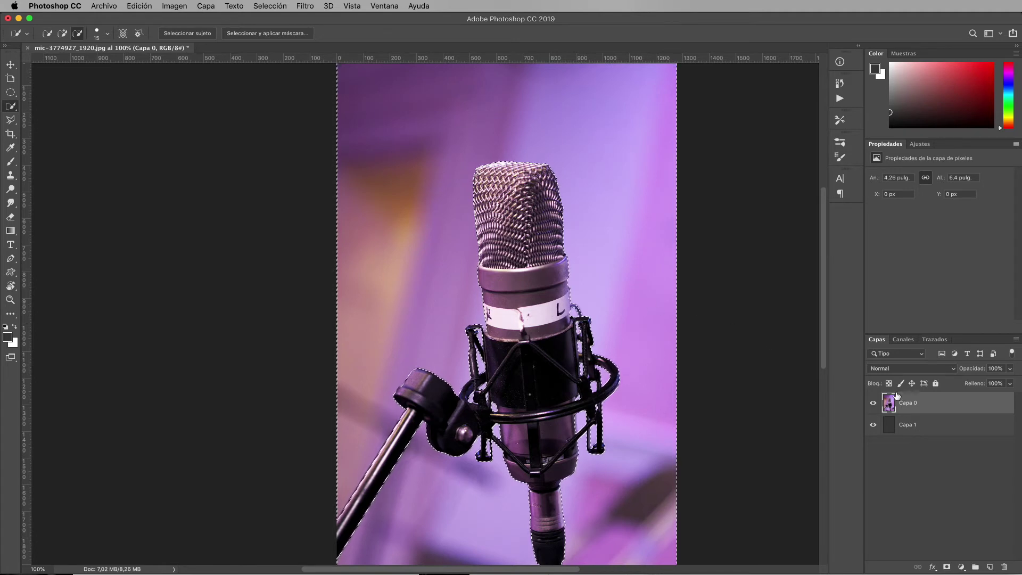
pyautogui.click(946, 567)
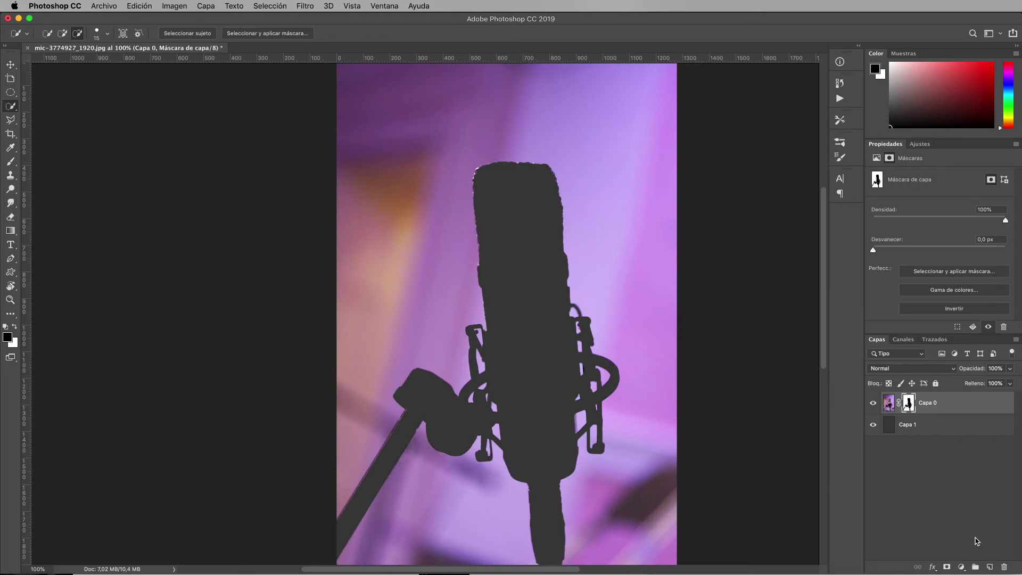
pyautogui.hotkey('ctrl', 'z')
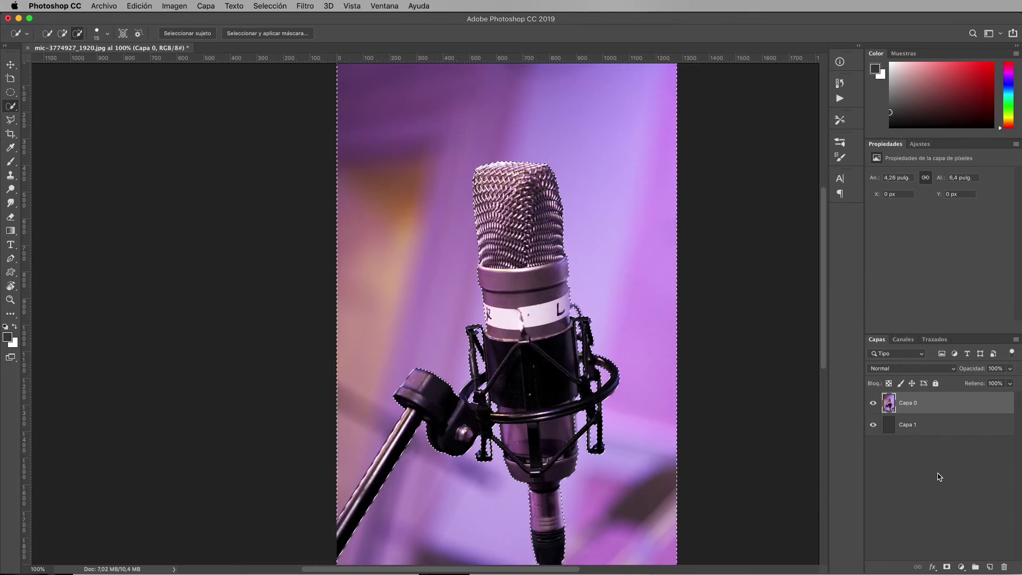
# Invert the selection and add a layer mask so only the microphone shows.
pyautogui.click(268, 7)
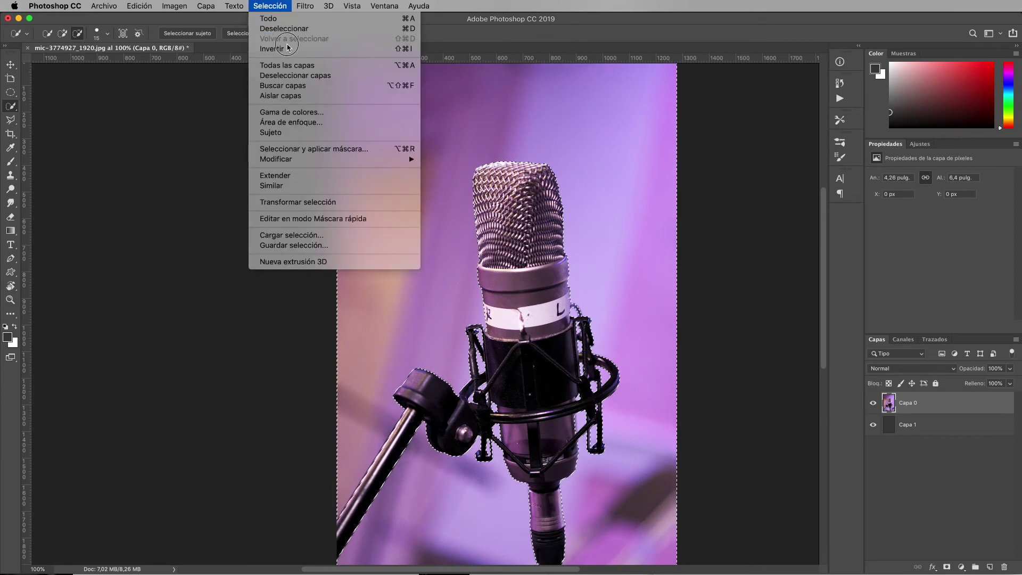
pyautogui.click(274, 48)
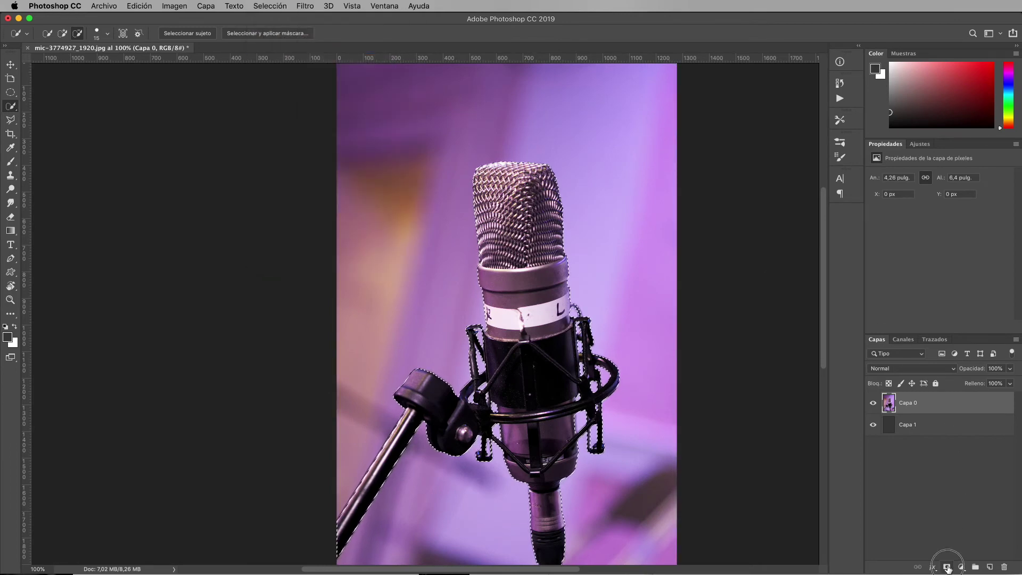
pyautogui.click(946, 566)
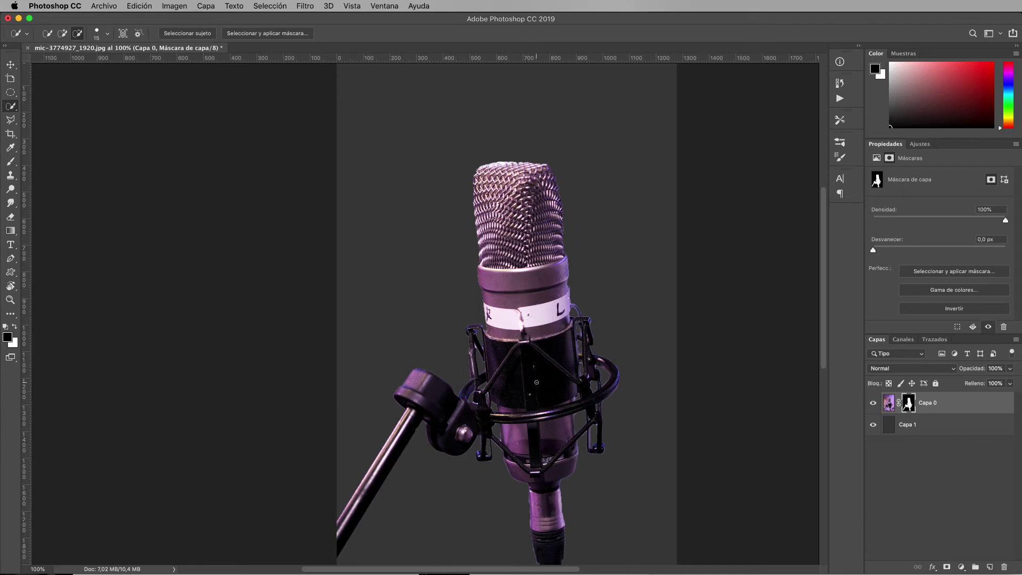
# In Select and Mask, rough in feather and edge shift, and preview the cutout on black.
pyautogui.click(961, 272)
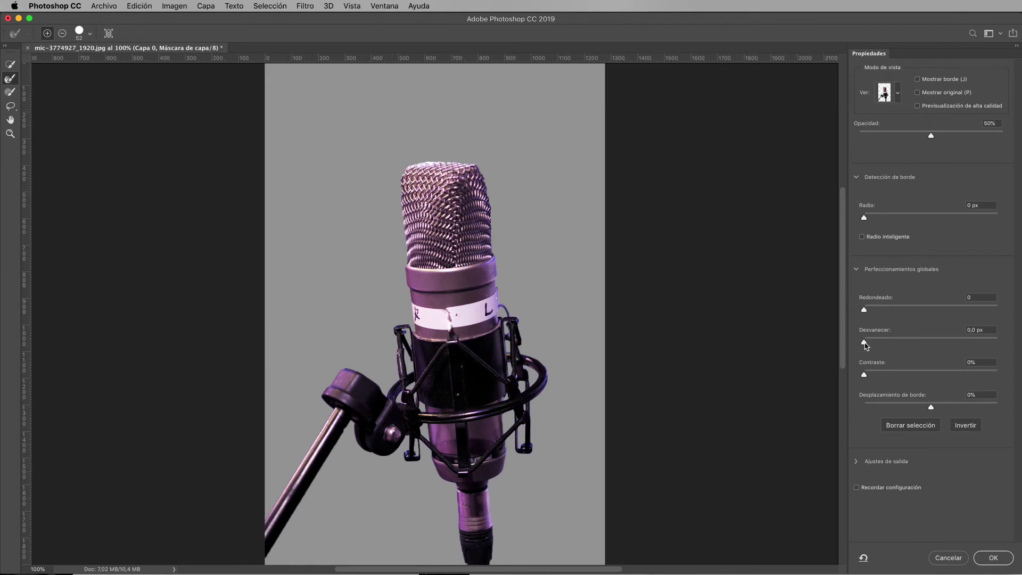
pyautogui.moveTo(863, 343); pyautogui.dragTo(878, 345)
pyautogui.moveTo(936, 408)
pyautogui.mouseDown()
pyautogui.moveTo(950, 406)
pyautogui.moveTo(922, 403)
pyautogui.moveTo(922, 393)
pyautogui.mouseUp()
pyautogui.click(899, 94)
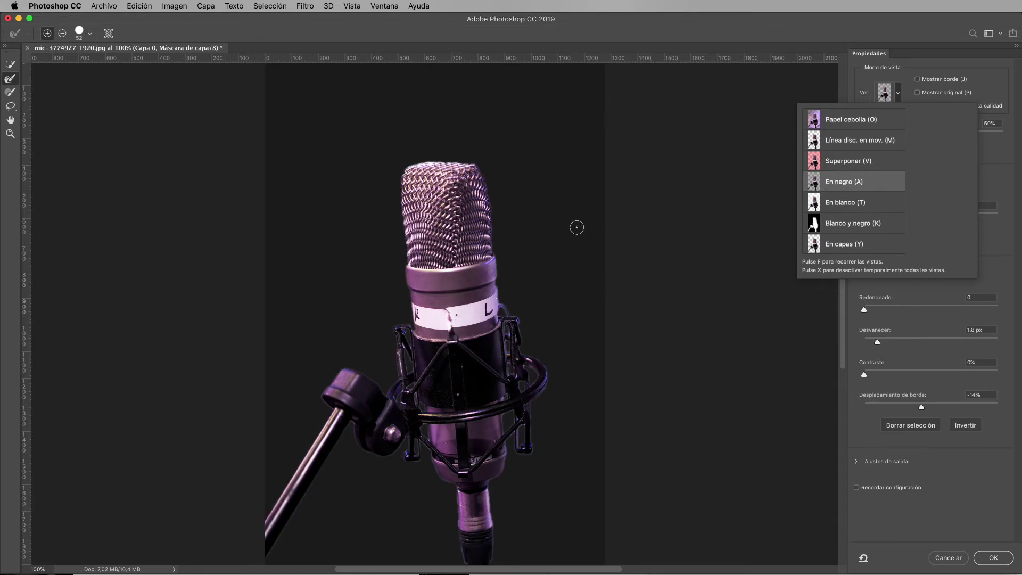
pyautogui.click(985, 91)
pyautogui.moveTo(932, 136); pyautogui.dragTo(946, 136)
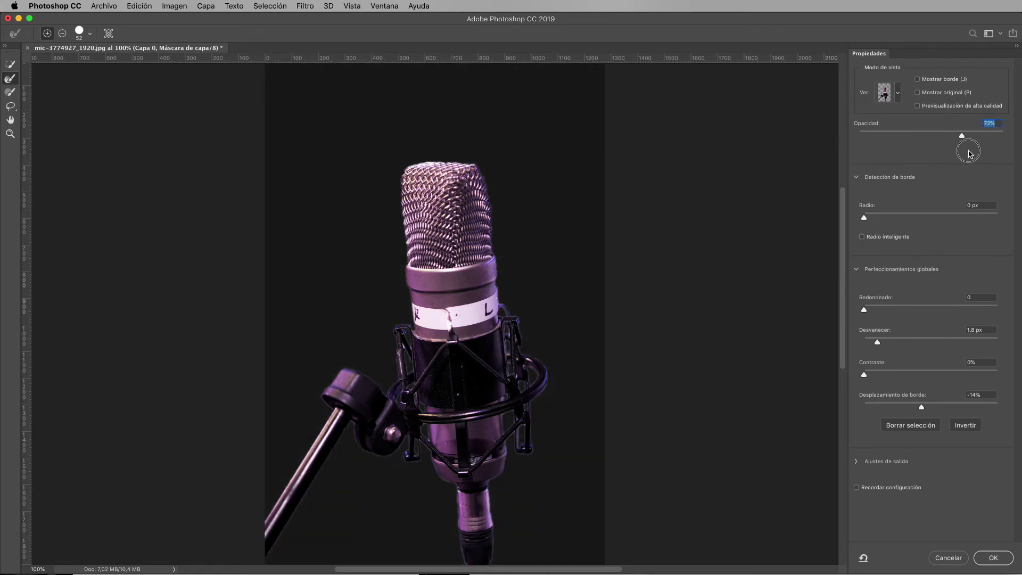
pyautogui.moveTo(963, 153); pyautogui.dragTo(939, 151)
# Settle the mask at 2,0 px feather and -53% edge shift, and apply it.
pyautogui.moveTo(878, 341); pyautogui.dragTo(876, 345)
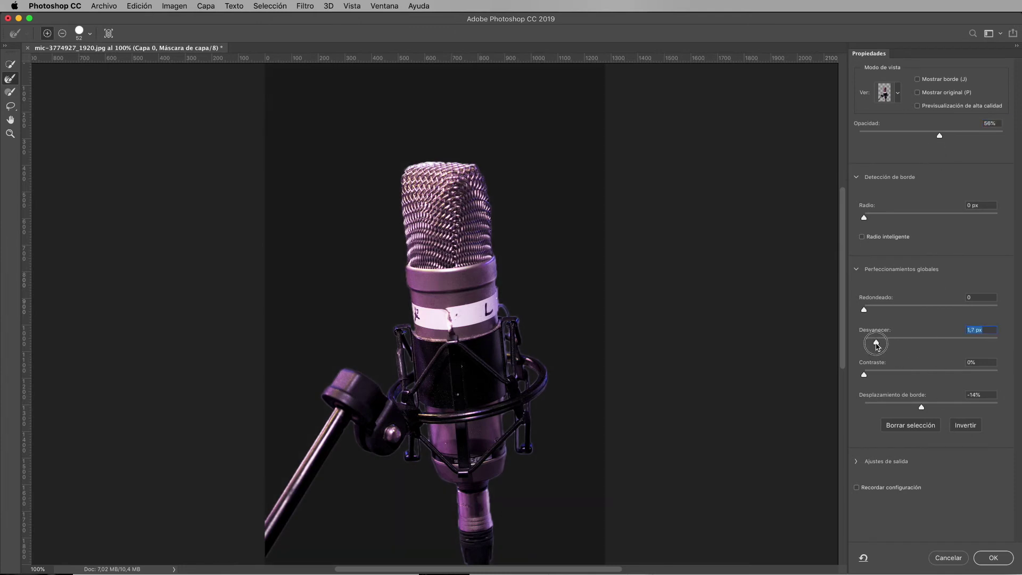
pyautogui.moveTo(877, 345); pyautogui.dragTo(883, 344)
pyautogui.moveTo(921, 406); pyautogui.dragTo(895, 408)
pyautogui.moveTo(883, 342); pyautogui.dragTo(879, 345)
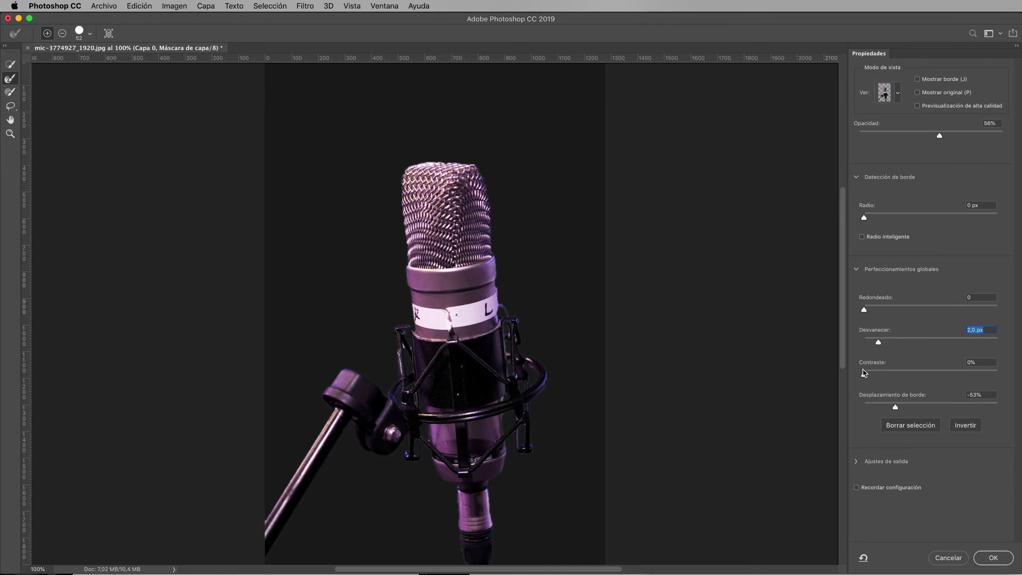
pyautogui.click(992, 558)
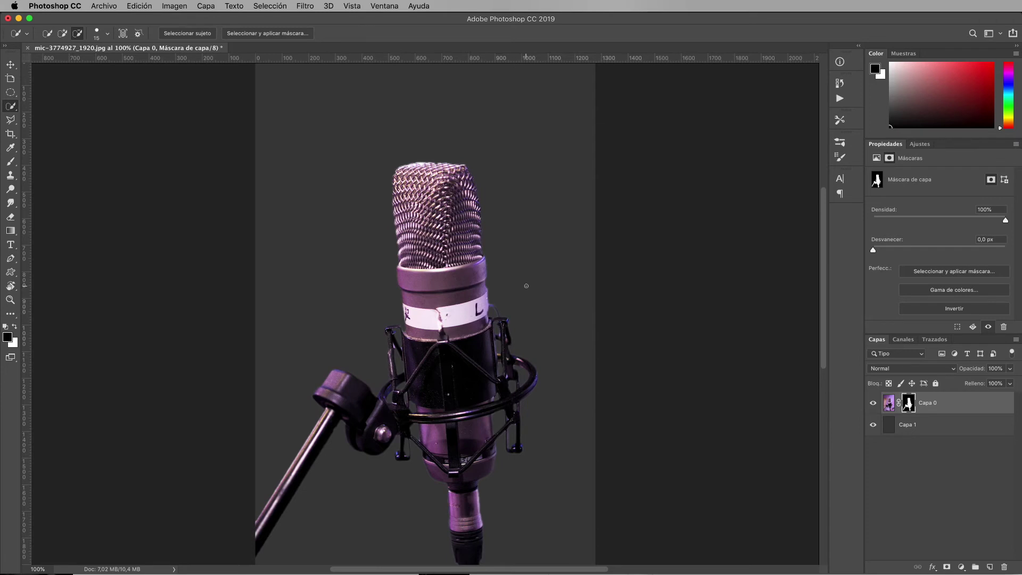
# Zoom to 200% and set up a 29 px brush for painting on the mask.
pyautogui.rightClick(11, 106)
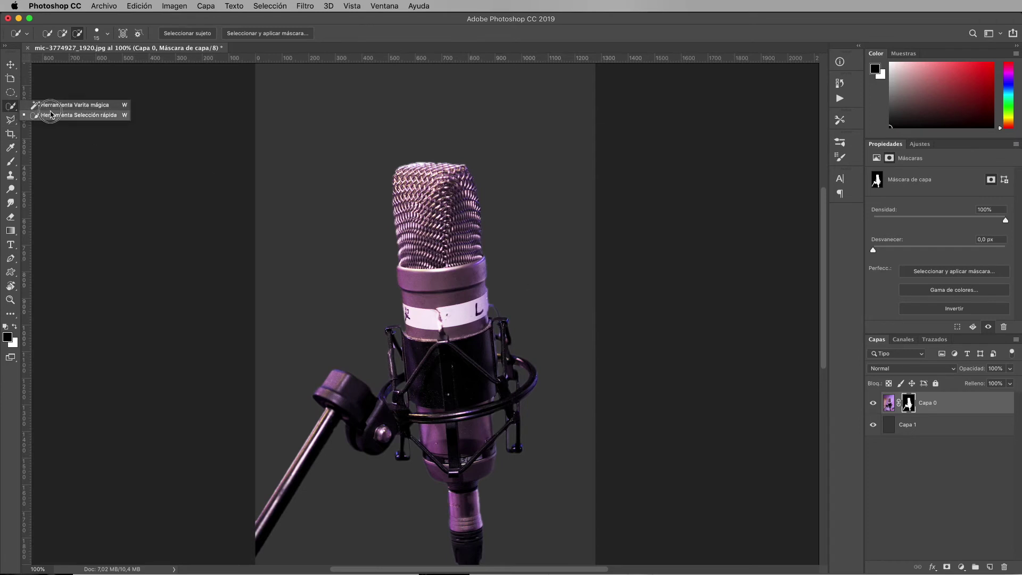
pyautogui.click(54, 115)
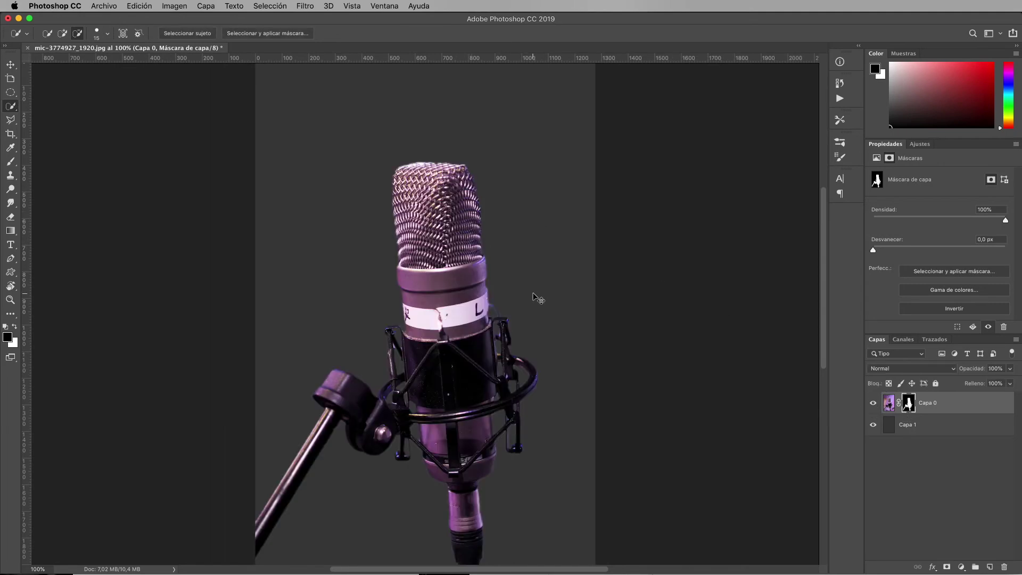
pyautogui.press('super+plus')
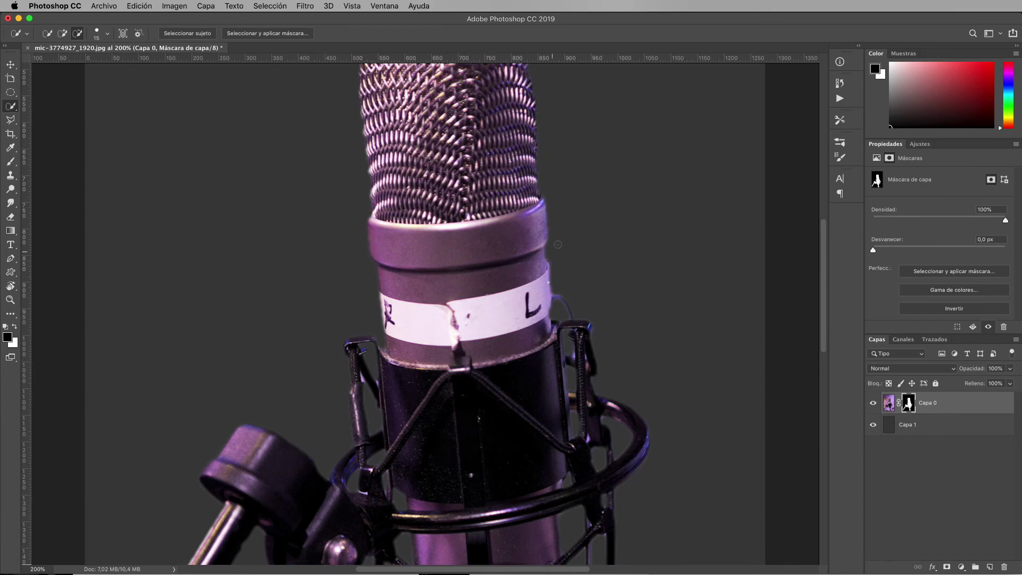
pyautogui.press('b')
pyautogui.scroll(5, 569, 298)
pyautogui.scroll(5, 577, 329)
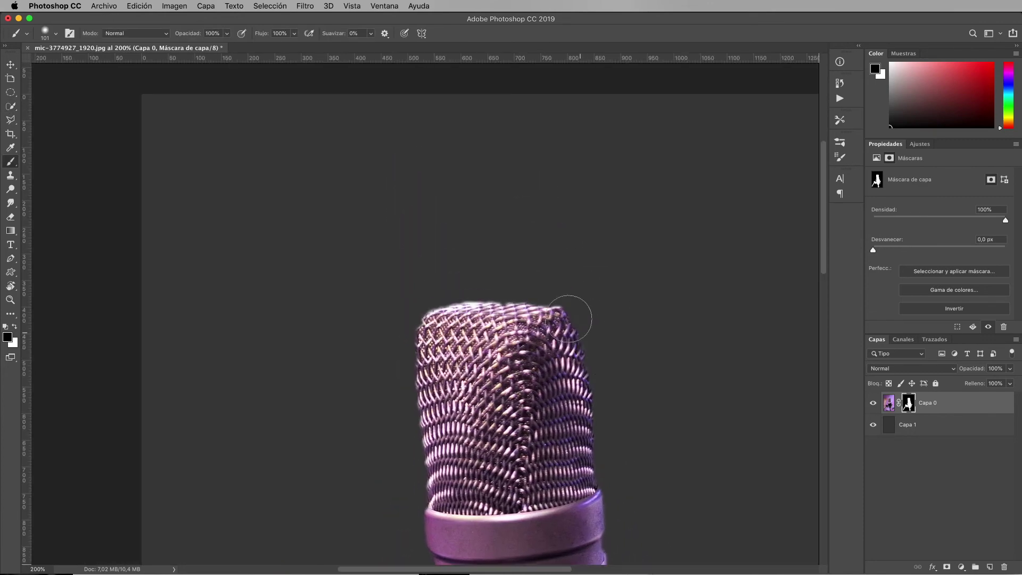
pyautogui.moveTo(570, 296); pyautogui.dragTo(539, 295)
# Paint out fringe on the mask along the grille, label and body's right edges.
pyautogui.moveTo(572, 319); pyautogui.dragTo(585, 345)
pyautogui.scroll(-5, 604, 417)
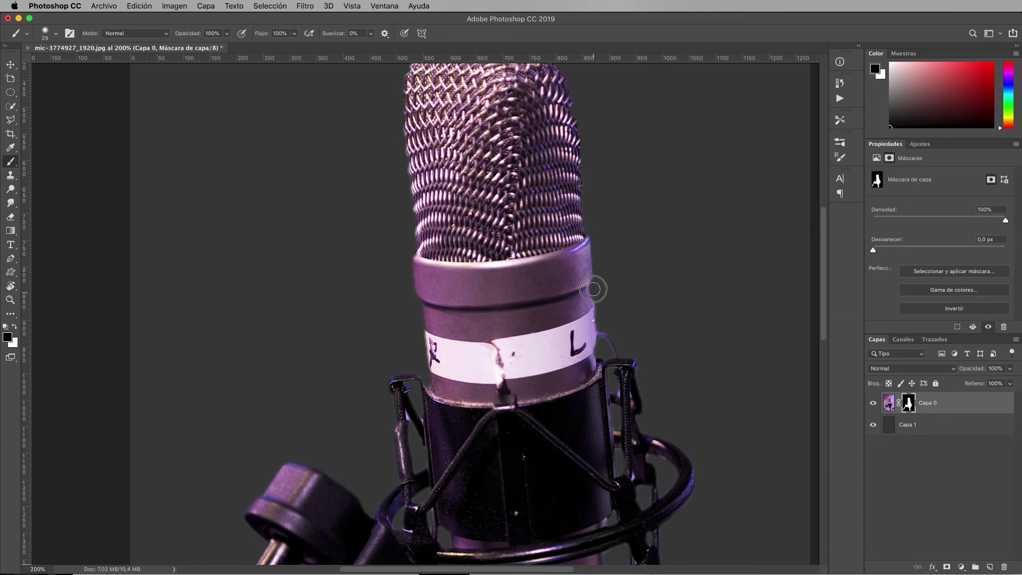
pyautogui.moveTo(604, 339)
pyautogui.mouseDown()
pyautogui.moveTo(593, 354)
pyautogui.moveTo(600, 343)
pyautogui.mouseUp()
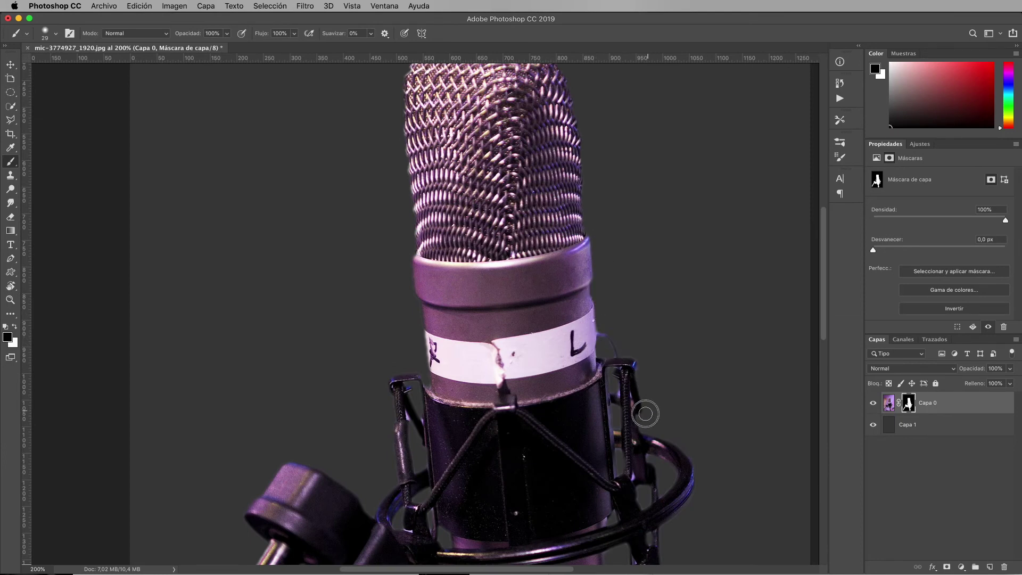
pyautogui.scroll(-4, 720, 290)
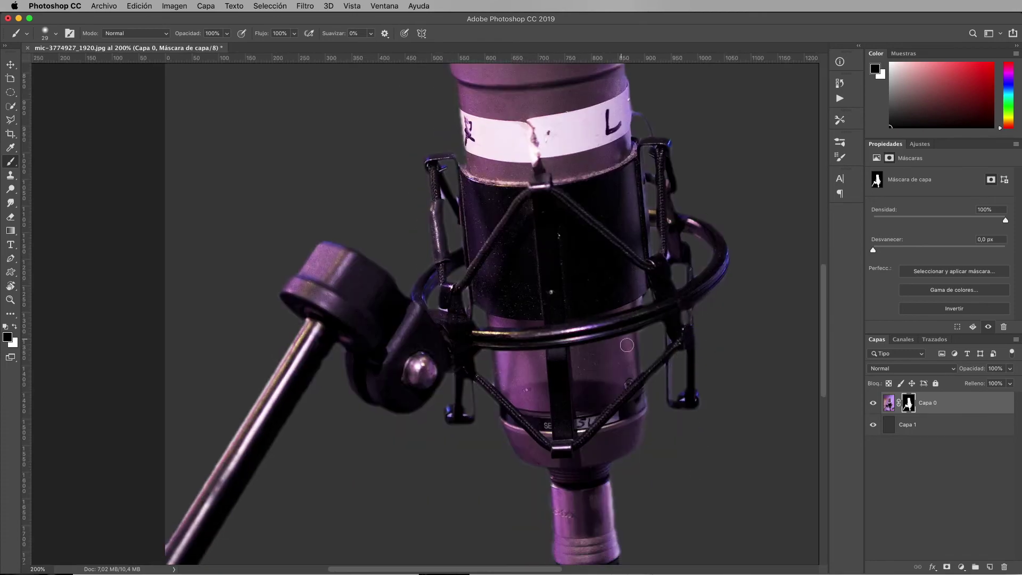
pyautogui.moveTo(627, 344); pyautogui.dragTo(646, 367)
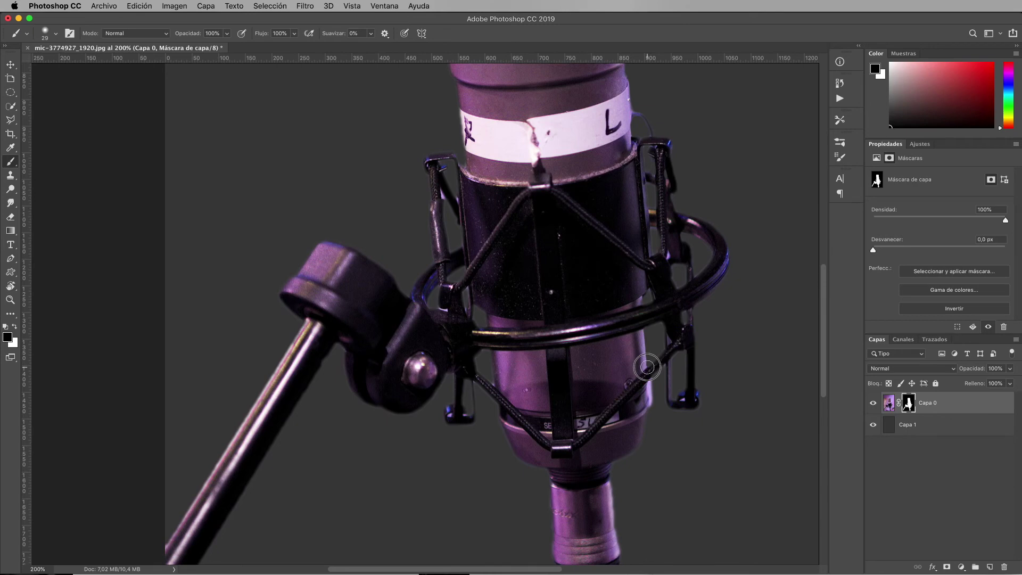
pyautogui.scroll(-3, 657, 331)
pyautogui.hscroll(-1, 657, 331)
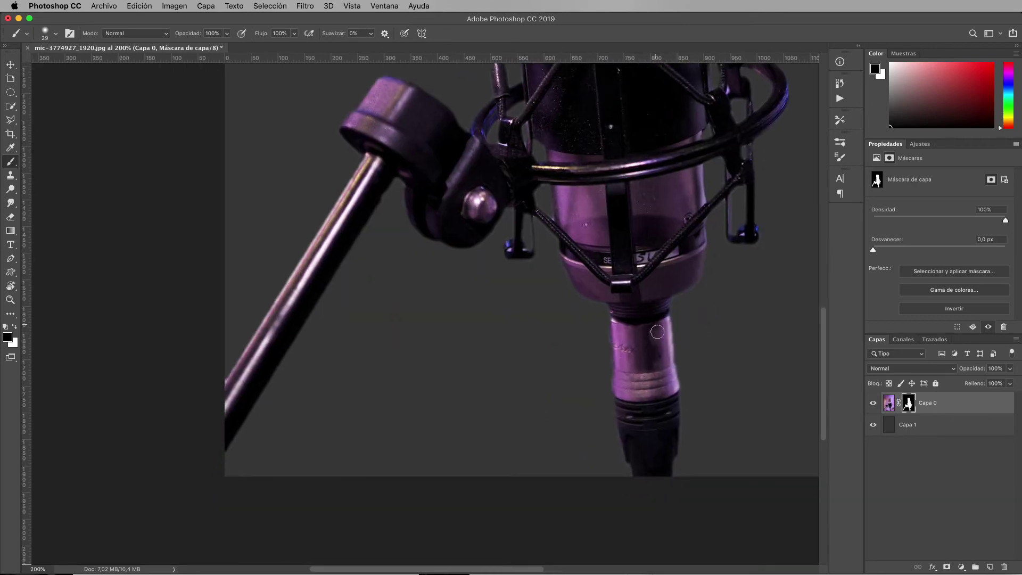
# Paint white to restore a mask strip right of the microphone, then choose Polygonal Lasso.
pyautogui.press('x')
pyautogui.moveTo(675, 392); pyautogui.dragTo(675, 295)
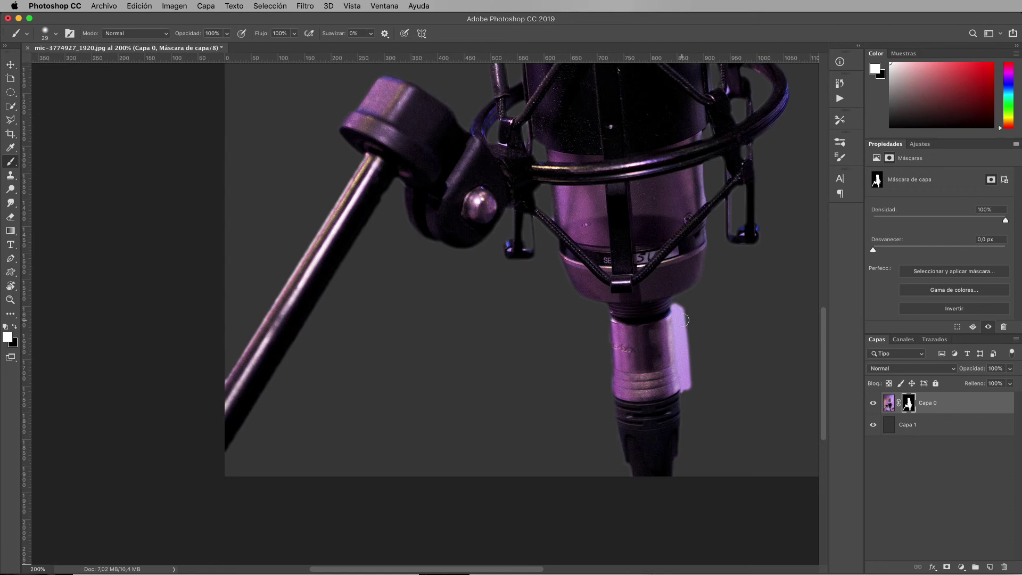
pyautogui.press('l')
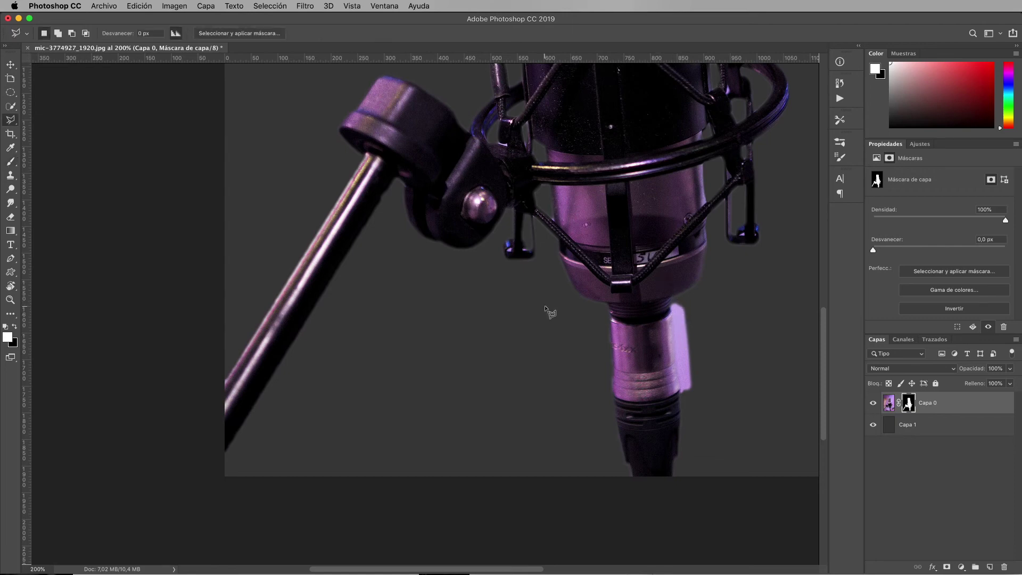
# Outline the pale fragment beside the connector with a five-corner polygonal selection.
pyautogui.click(672, 312)
pyautogui.click(680, 394)
pyautogui.click(703, 404)
pyautogui.click(720, 340)
pyautogui.click(703, 295)
pyautogui.click(671, 301)
# Fill the selection with the background colour via Edición > Rellenar, then deselect.
pyautogui.click(139, 6)
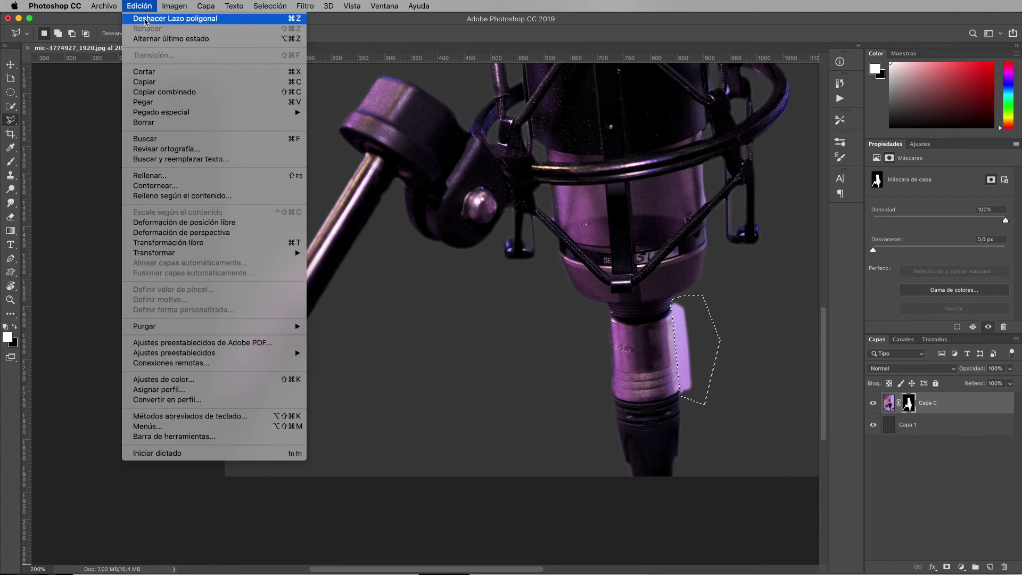
pyautogui.click(194, 181)
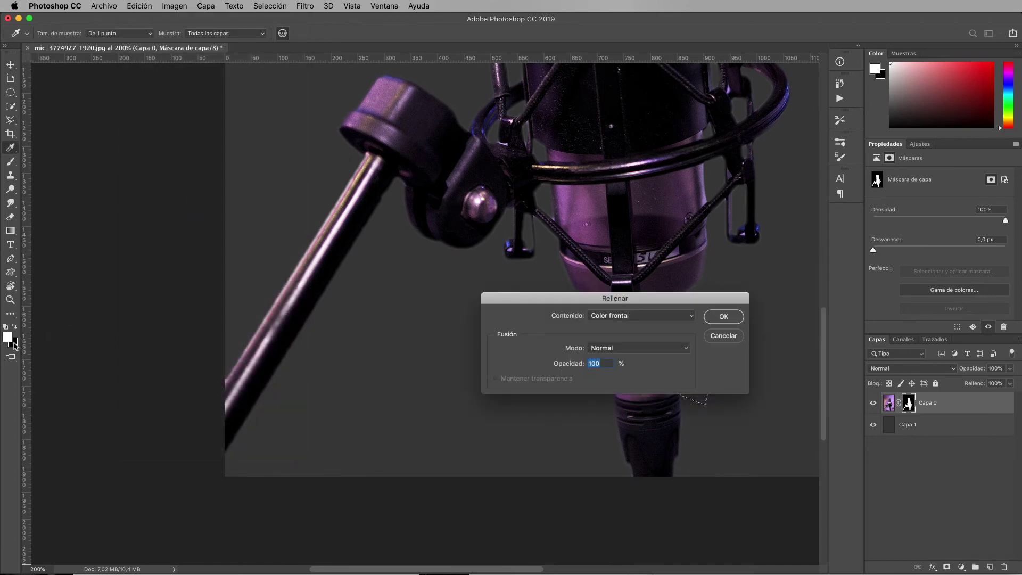
pyautogui.click(640, 316)
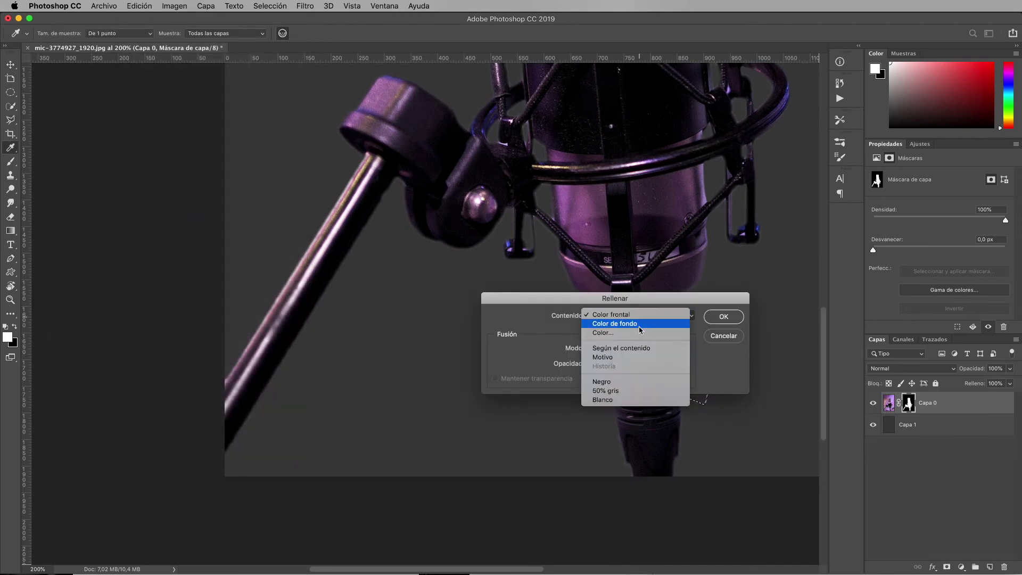
pyautogui.click(723, 315)
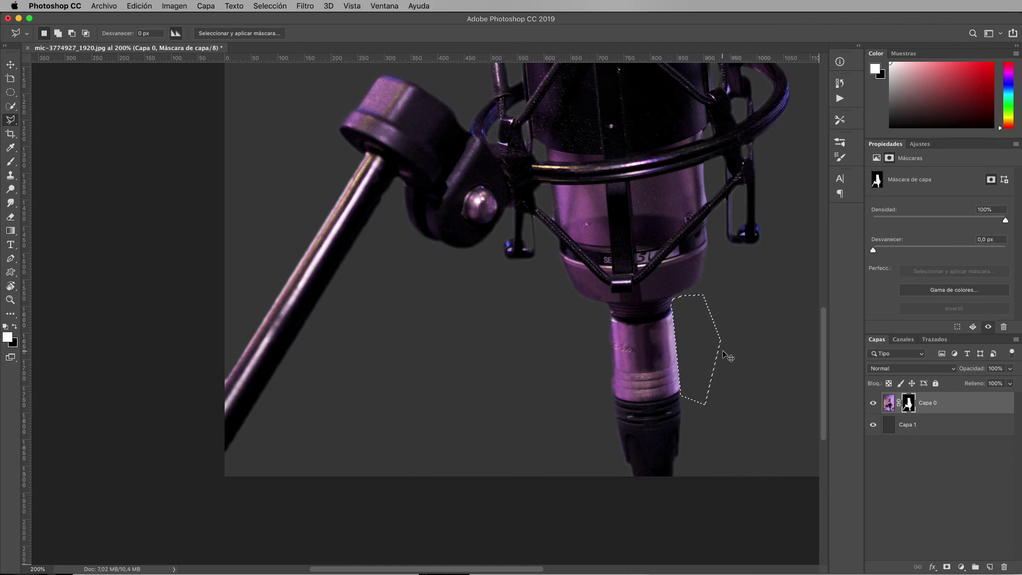
pyautogui.hotkey('ctrl', 'd')
# Set up the Brush with black as the painting colour for the mask.
pyautogui.press('b')
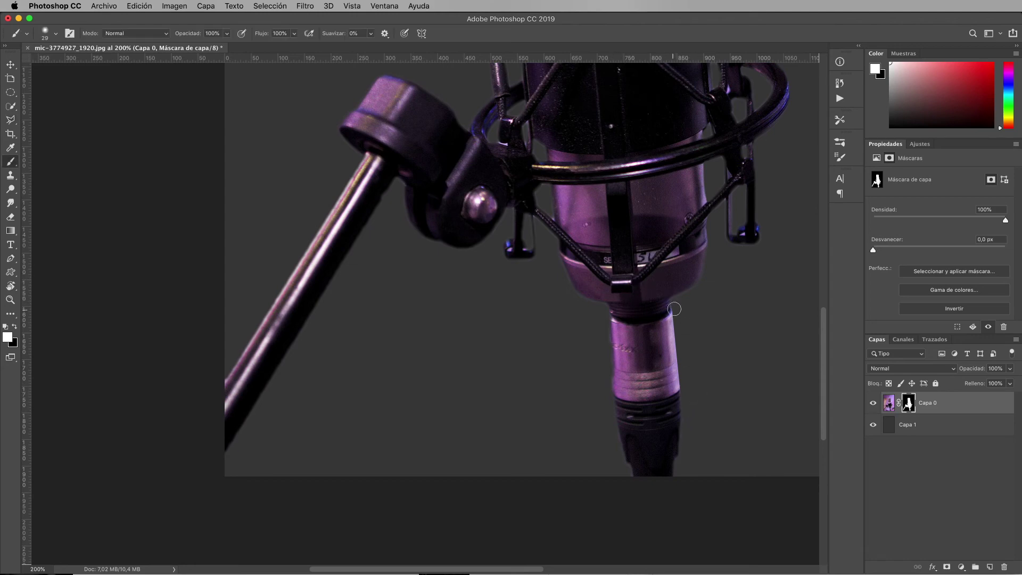
pyautogui.press('x')
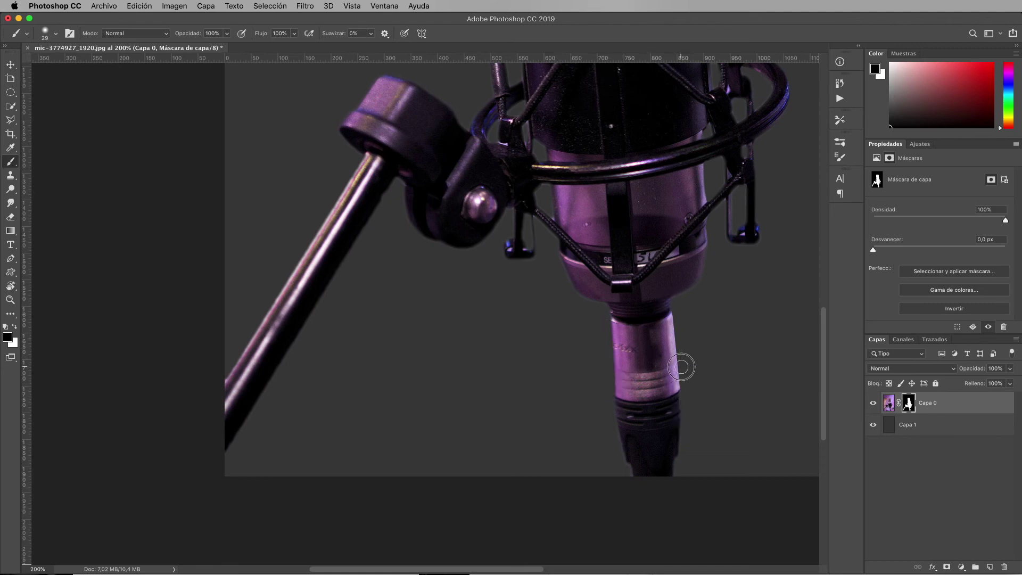
pyautogui.hscroll(-5, 630, 477)
pyautogui.scroll(3, 630, 477)
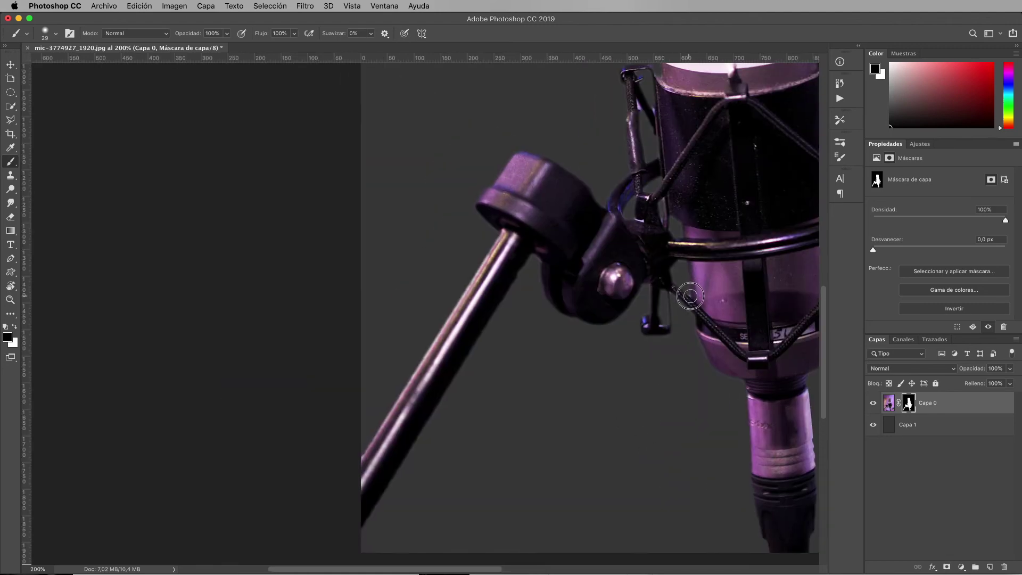
pyautogui.scroll(2, 647, 202)
pyautogui.scroll(1, 655, 157)
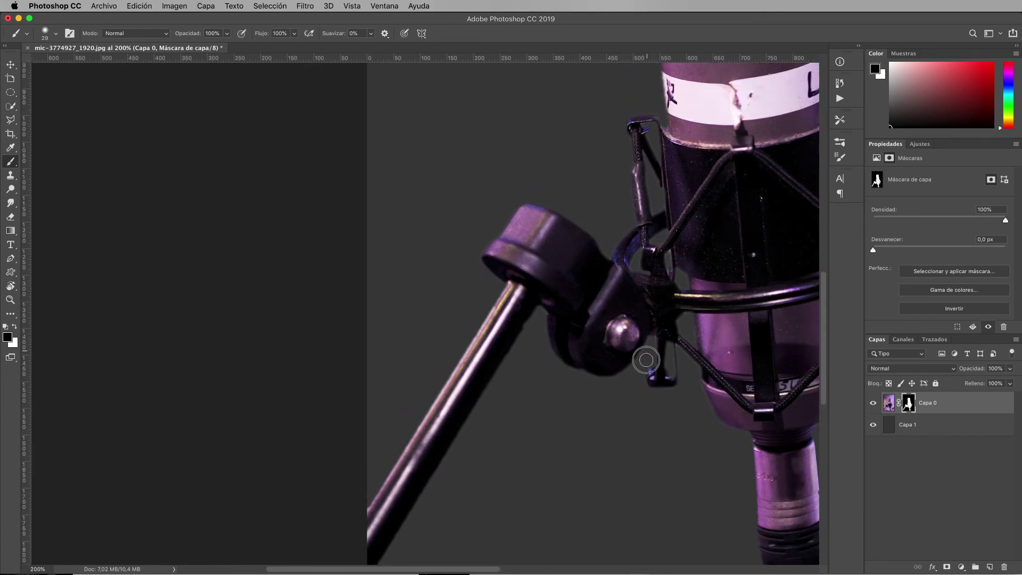
# Draw a Polygonal Lasso selection along the edge of the mic rod.
pyautogui.press('l')
pyautogui.click(346, 460)
pyautogui.click(481, 273)
pyautogui.click(509, 283)
pyautogui.doubleClick(366, 519)
pyautogui.scroll(12, 367, 519)
pyautogui.hscroll(5, 366, 519)
# Zoom out to review the whole cutout and select the Capa 1 background layer.
pyautogui.press('b')
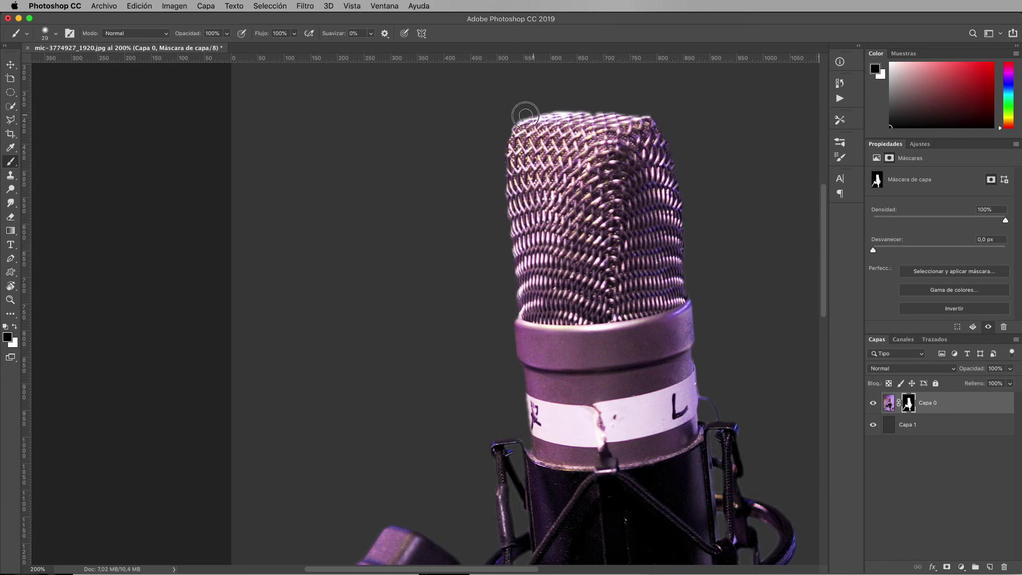
pyautogui.scroll(-10, 674, 212)
pyautogui.hscroll(2, 674, 212)
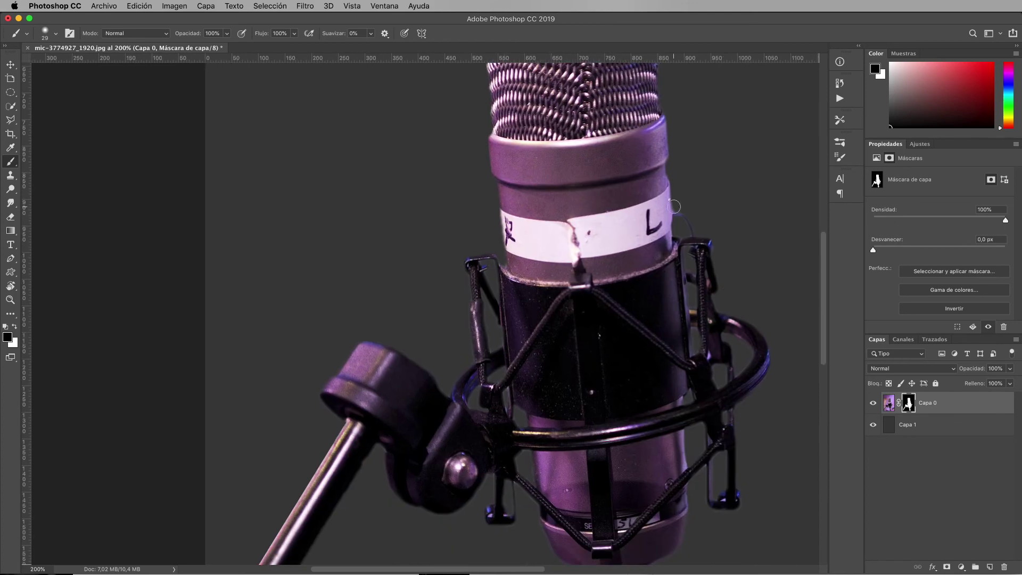
pyautogui.press('super+minus')
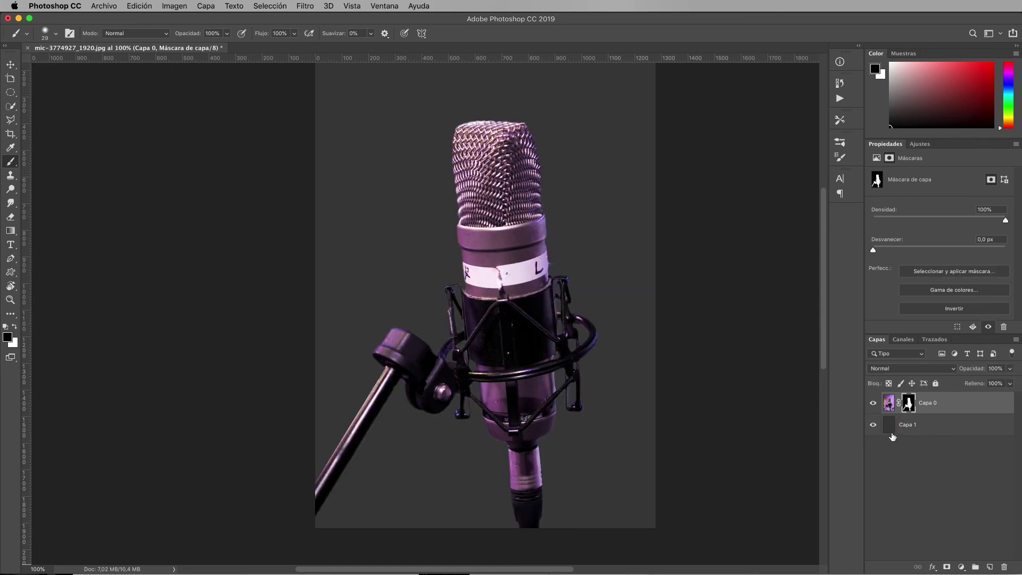
pyautogui.click(905, 424)
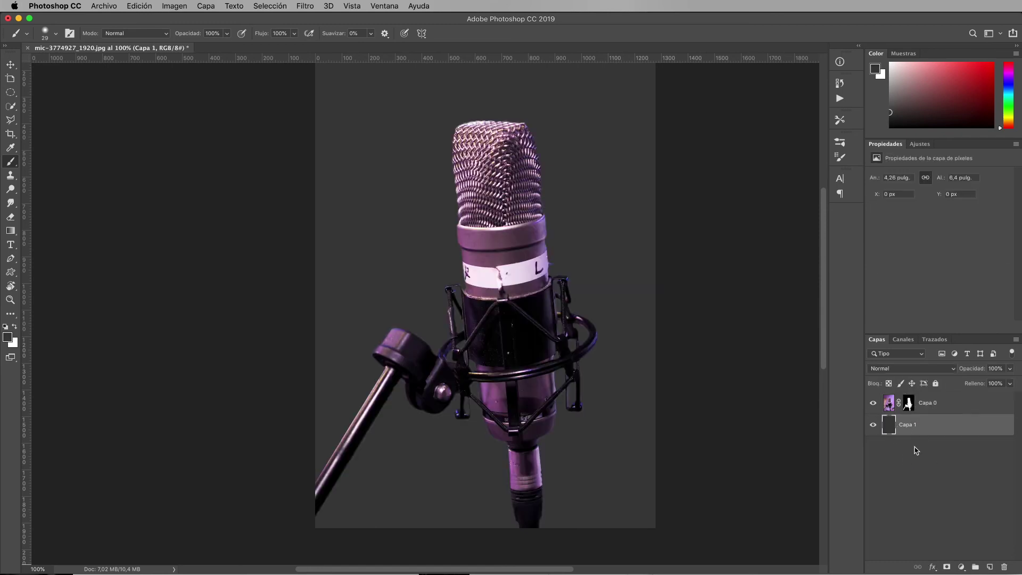
# Load Capa 0's microphone mask as a selection, then clear it again.
pyautogui.press('super+minus')
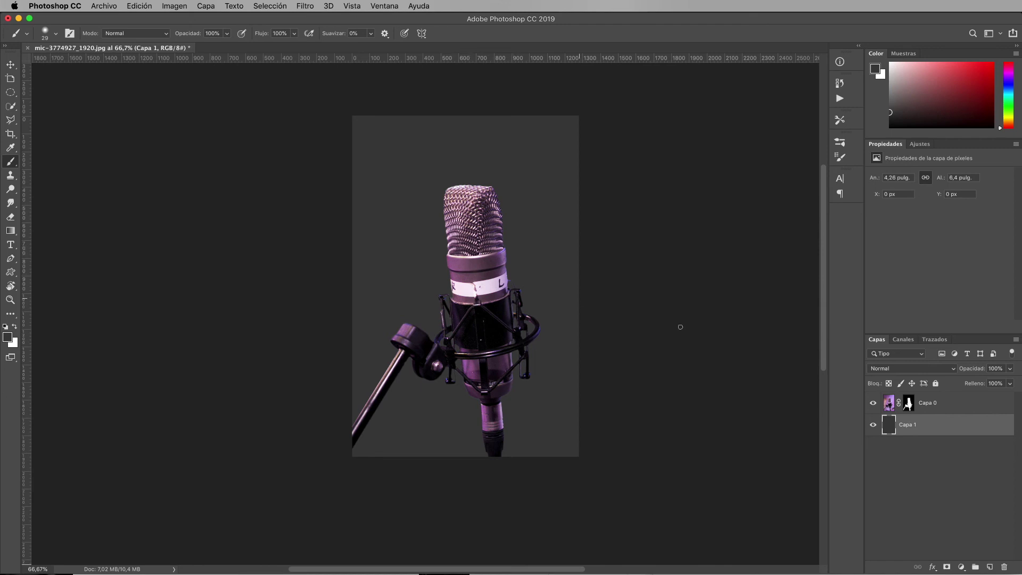
pyautogui.click(908, 405)
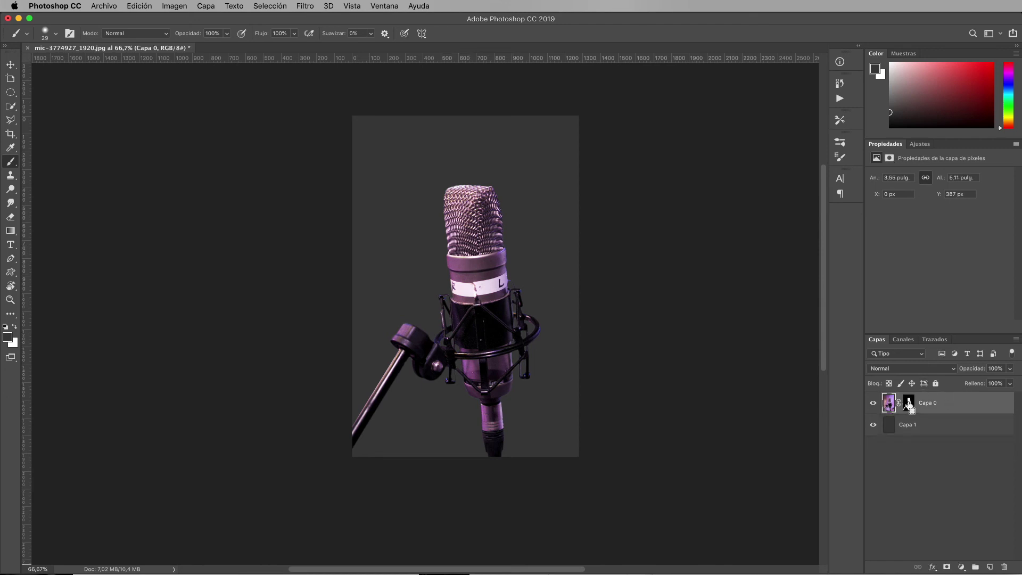
pyautogui.keyDown('super'); pyautogui.click(907, 405); pyautogui.keyUp('super')
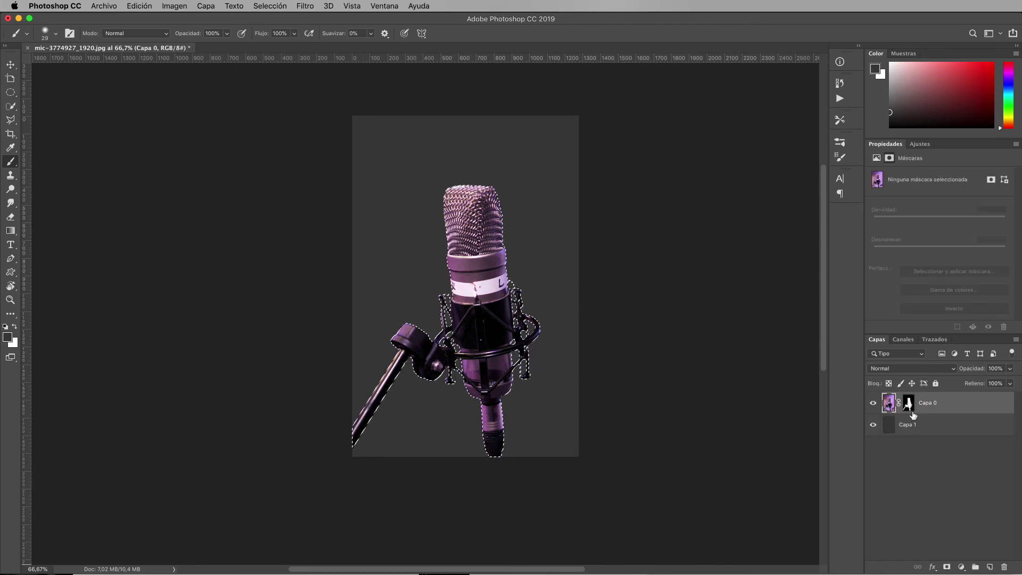
pyautogui.click(270, 6)
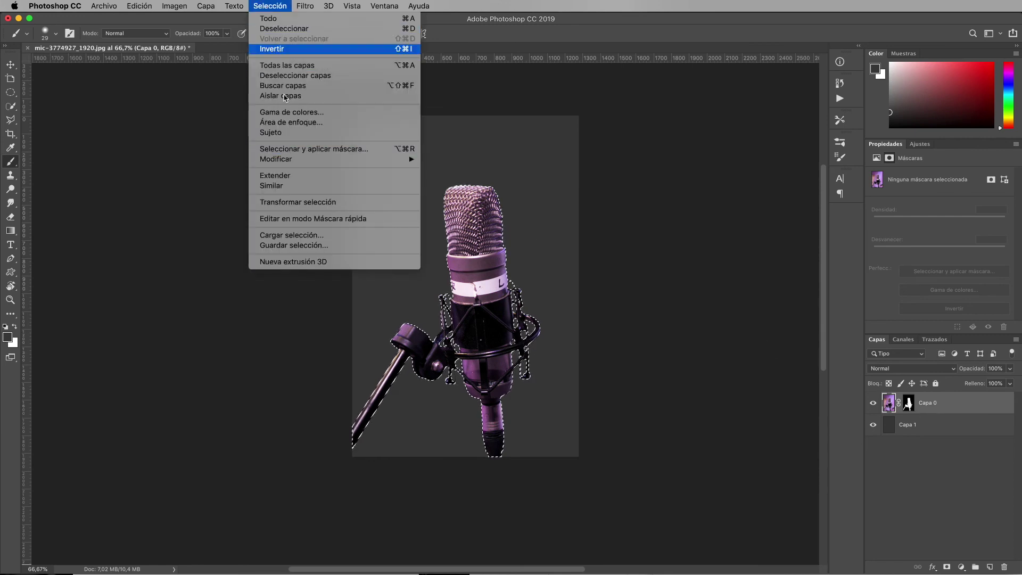
pyautogui.click(433, 242)
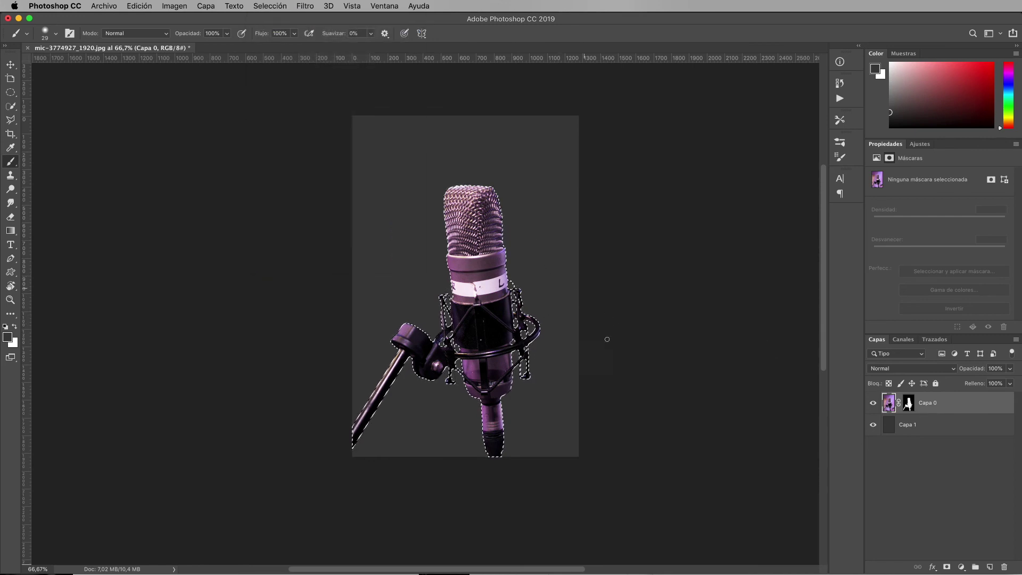
pyautogui.hotkey('ctrl', 'd')
# Target Capa 1 and open the Gradient Editor with the Gradient tool (G).
pyautogui.hotkey('alt', '[')
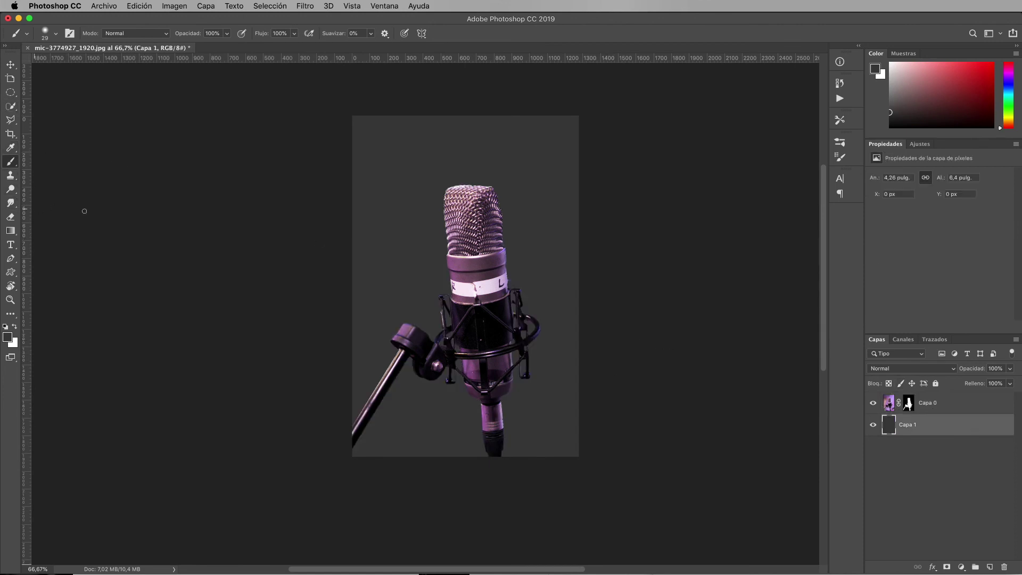
pyautogui.press('g')
pyautogui.click(47, 35)
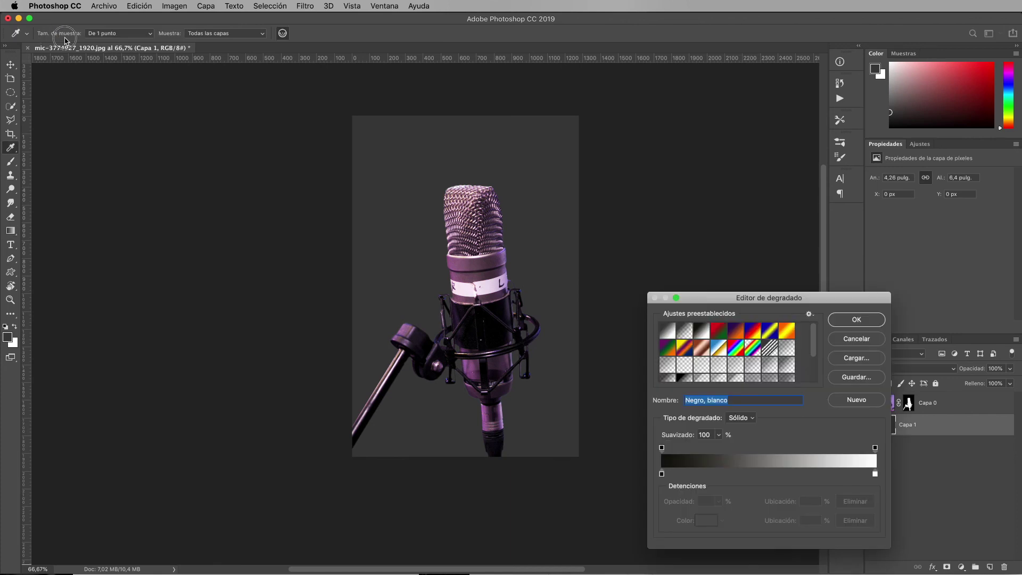
# Accept the black-to-white gradient and draw it diagonally across Capa 1, light top-left to dark bottom-right.
pyautogui.click(849, 319)
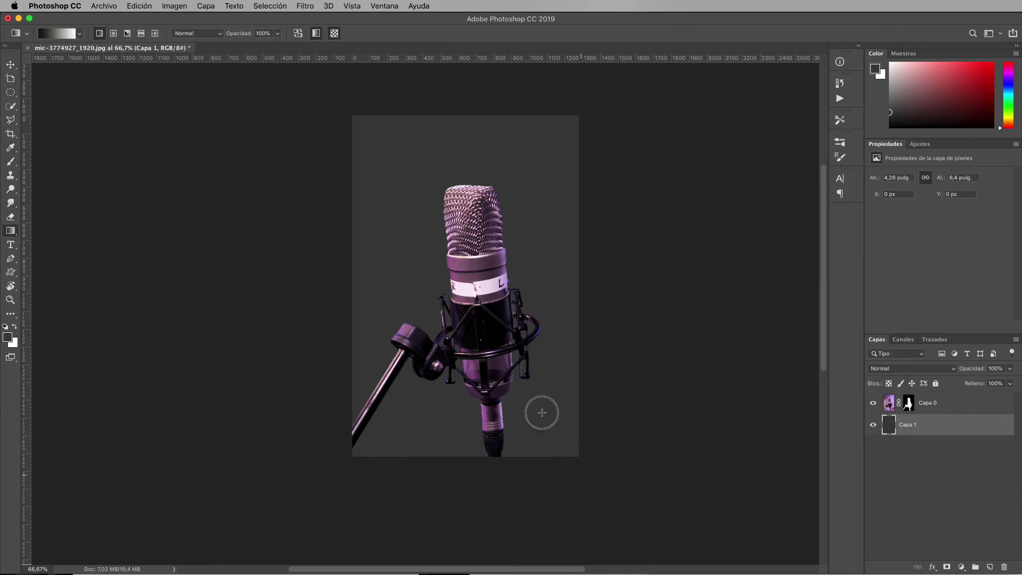
pyautogui.moveTo(540, 410); pyautogui.dragTo(474, 287)
pyautogui.moveTo(425, 195); pyautogui.dragTo(597, 504)
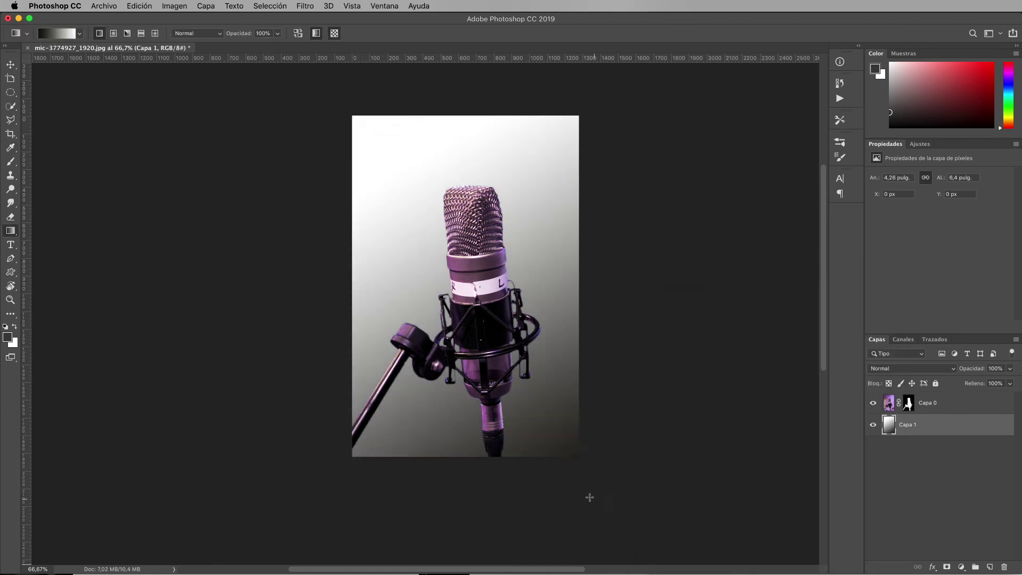
# Select Capa 0 with the Move tool and toggle its visibility to check the background.
pyautogui.hotkey('ctrl', 'z')
pyautogui.press('v')
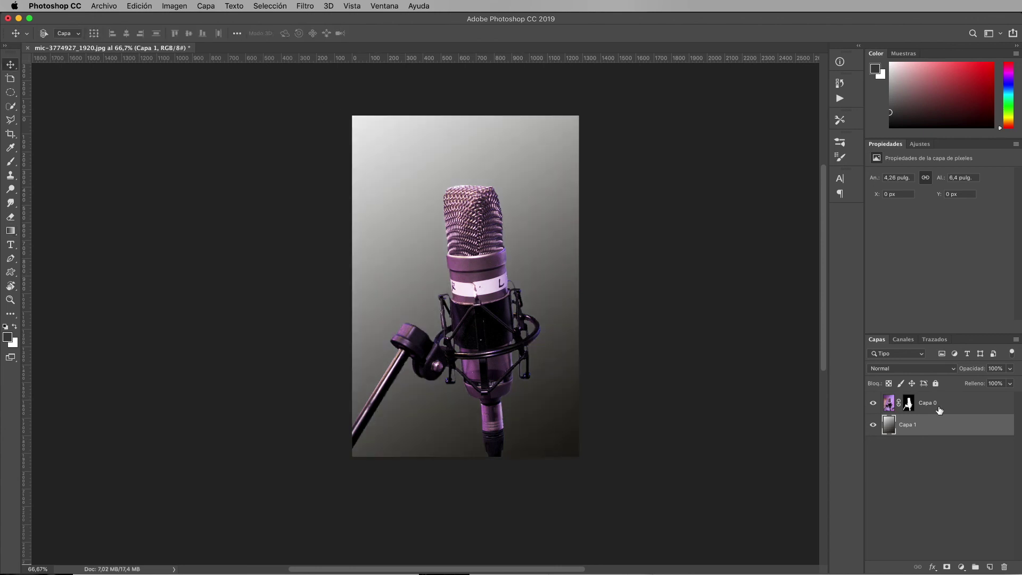
pyautogui.click(936, 403)
pyautogui.click(873, 402)
pyautogui.click(908, 403)
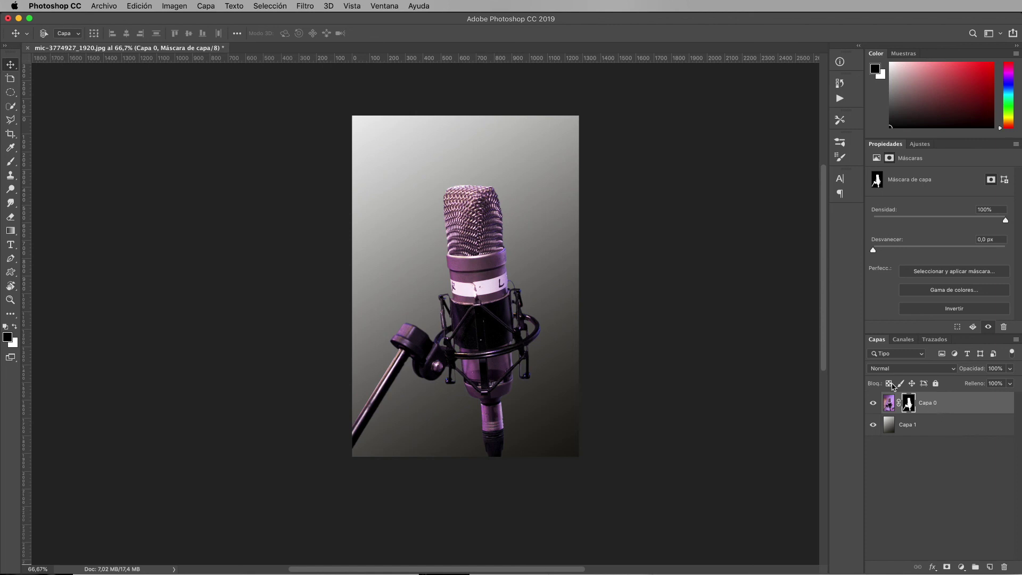
pyautogui.hotkey('ctrl', '+')
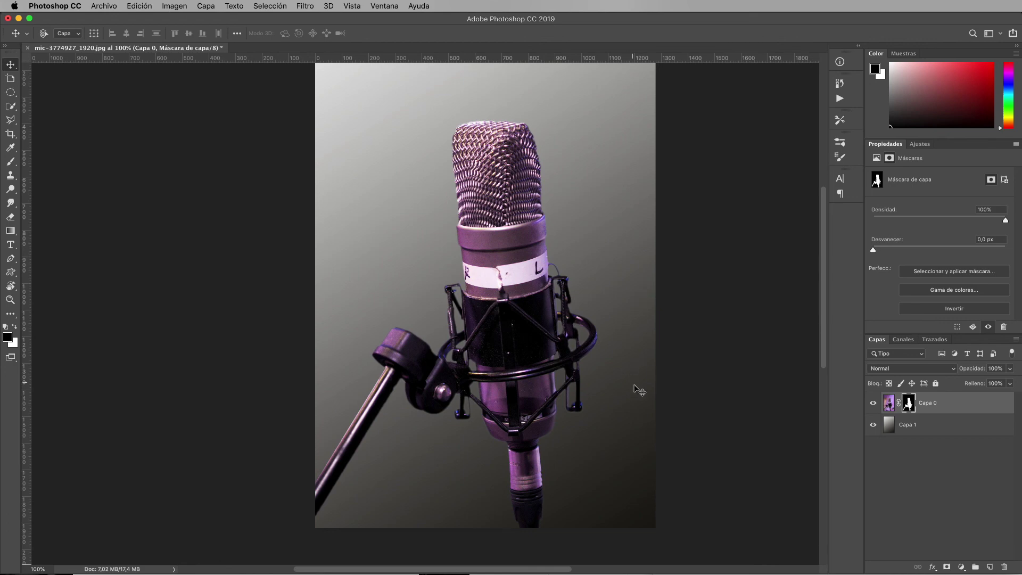
pyautogui.press('super+minus')
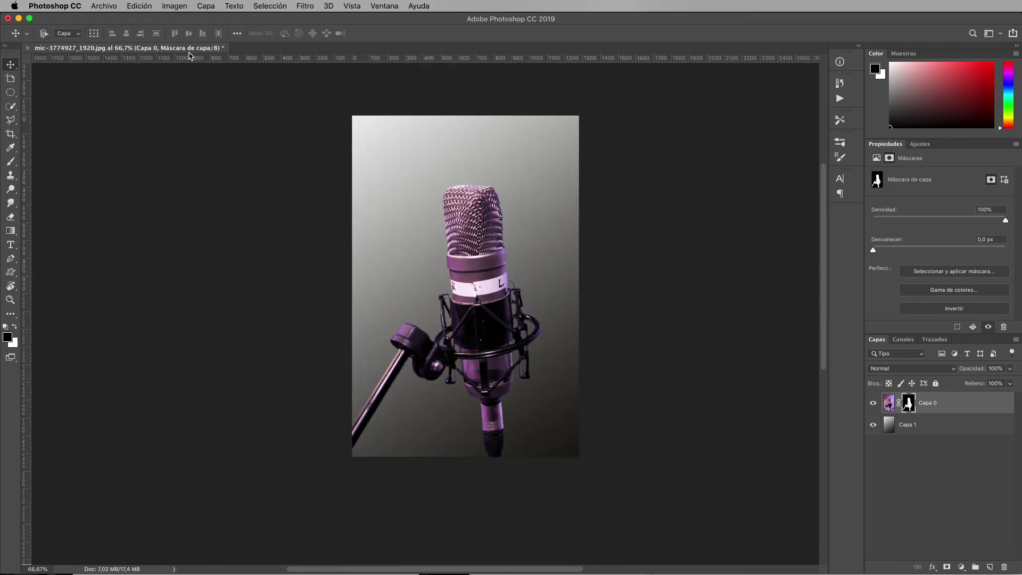
pyautogui.press('super+plus')
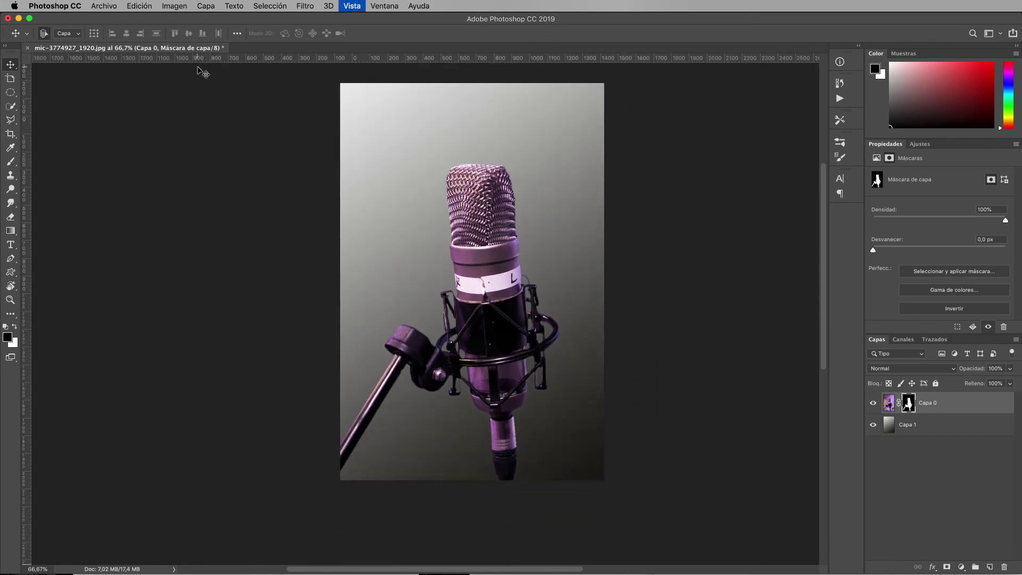
pyautogui.press('super+plus')
pyautogui.scroll(5, 616, 331)
pyautogui.hscroll(4, 607, 401)
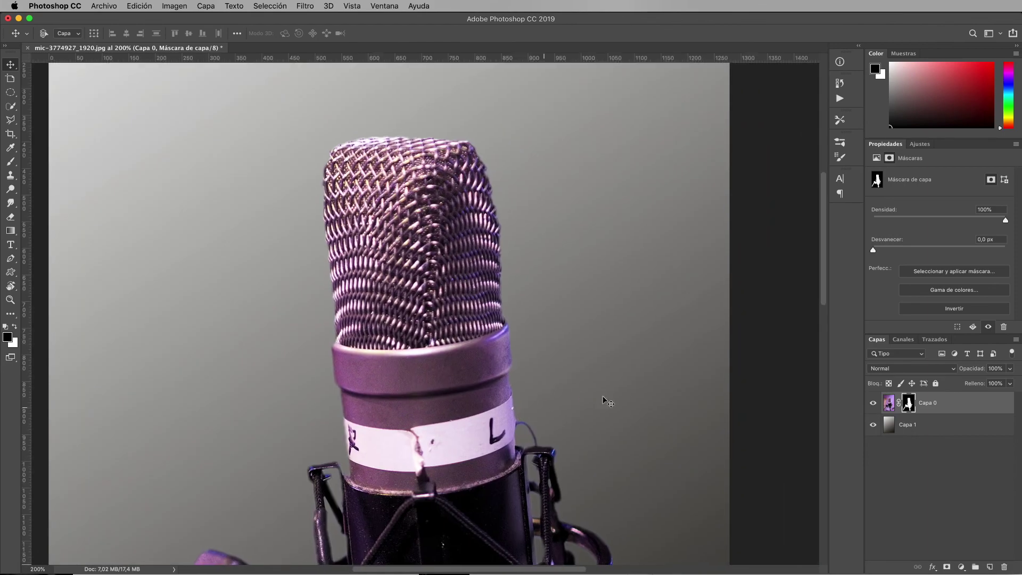